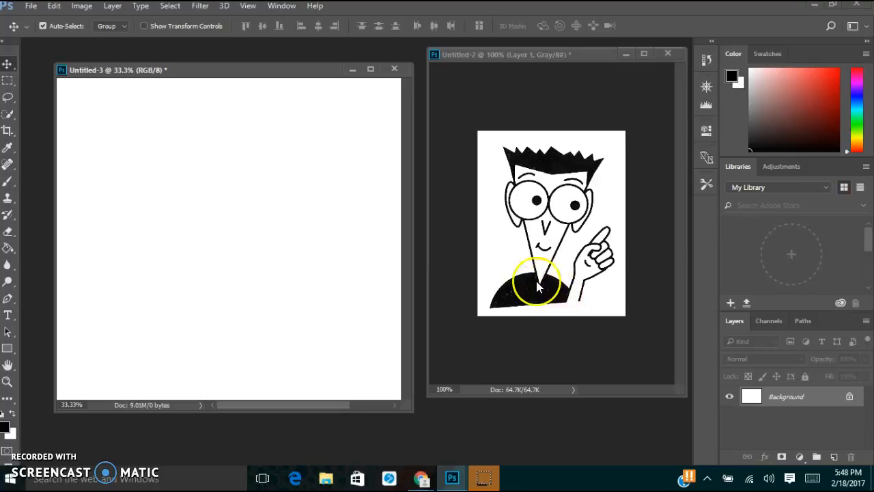
Draw a black-filled ellipse about 576 by 465 px near the bottom of the blank canvas for the body.
click(8, 348)
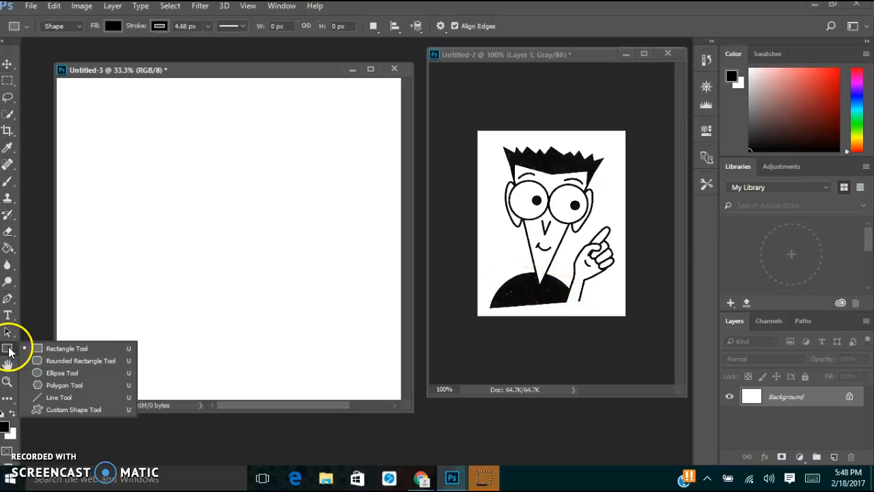
click(76, 375)
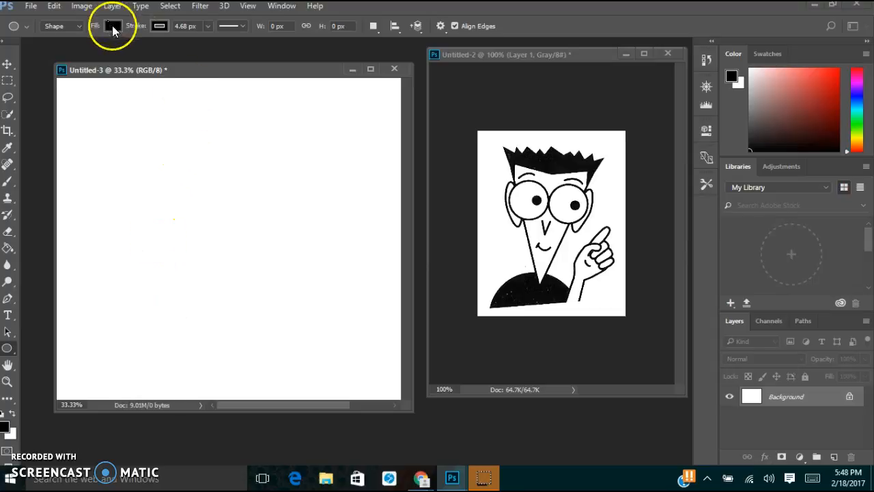
drag(161, 287, 286, 385)
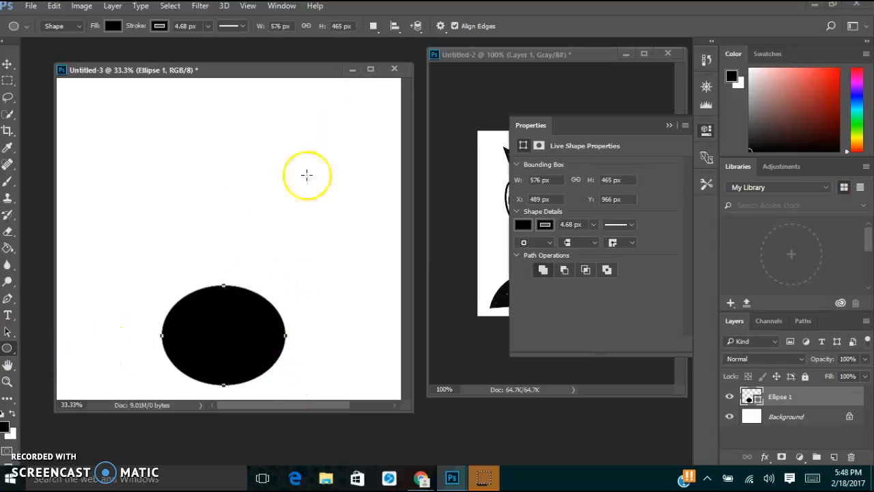
Try to cover the ellipse's lower half with a separate rectangle about 927 by 285 px on a new layer.
right_click(11, 350)
click(39, 346)
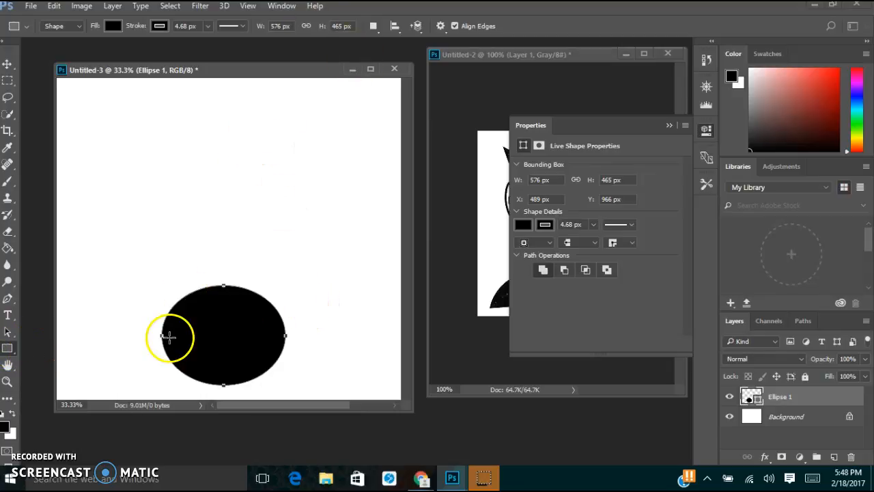
click(373, 26)
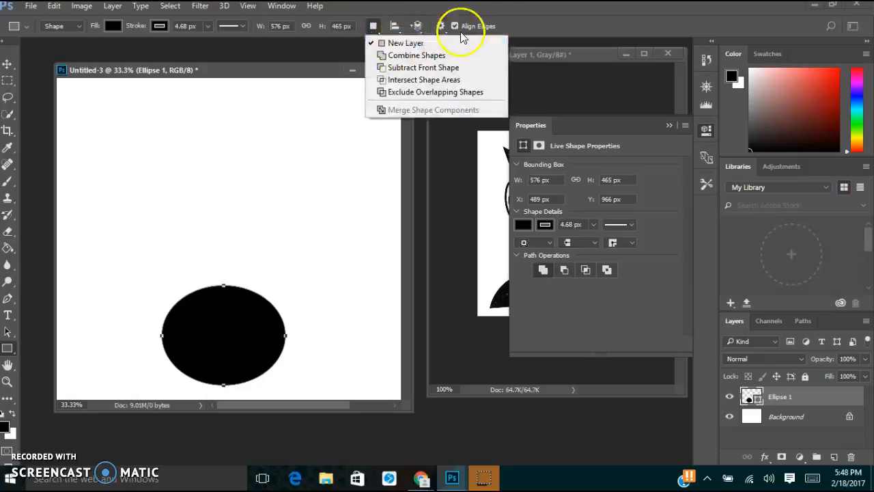
click(566, 17)
drag(145, 335, 344, 395)
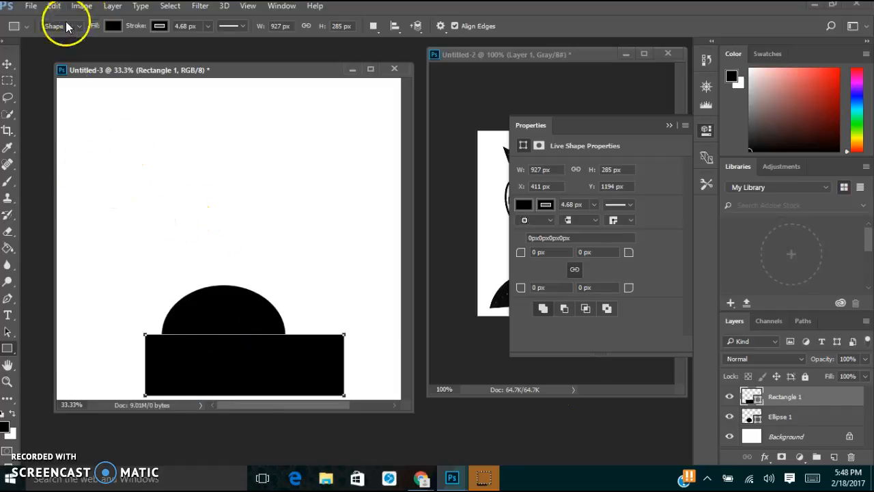
click(54, 5)
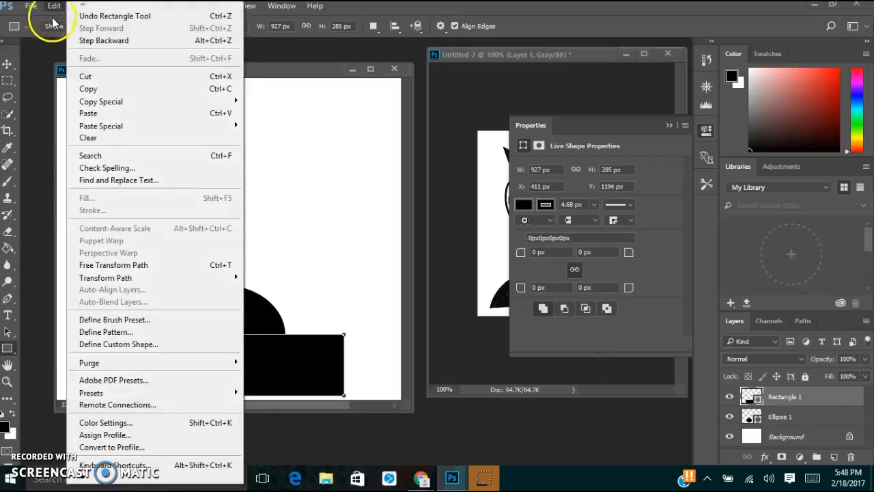
click(87, 17)
Add a rectangle about 831 by 300 px across the ellipse's lower part, using Combine Shapes to keep it on the same layer.
click(375, 26)
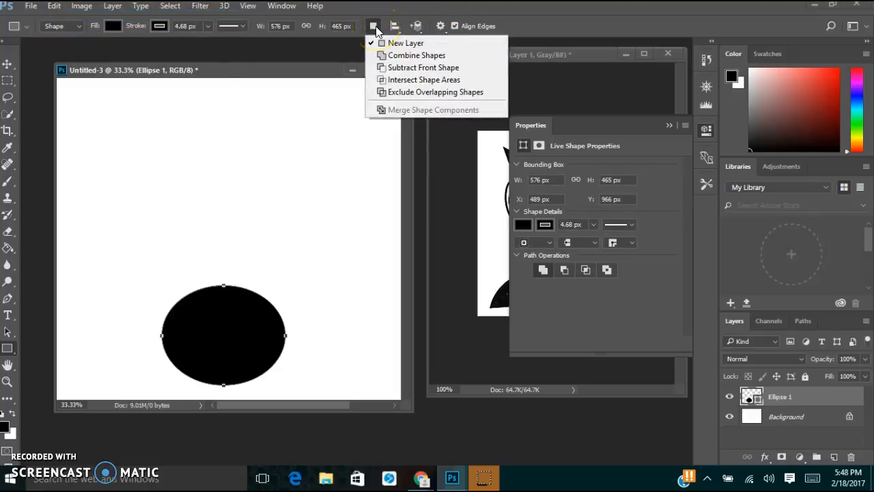
click(383, 60)
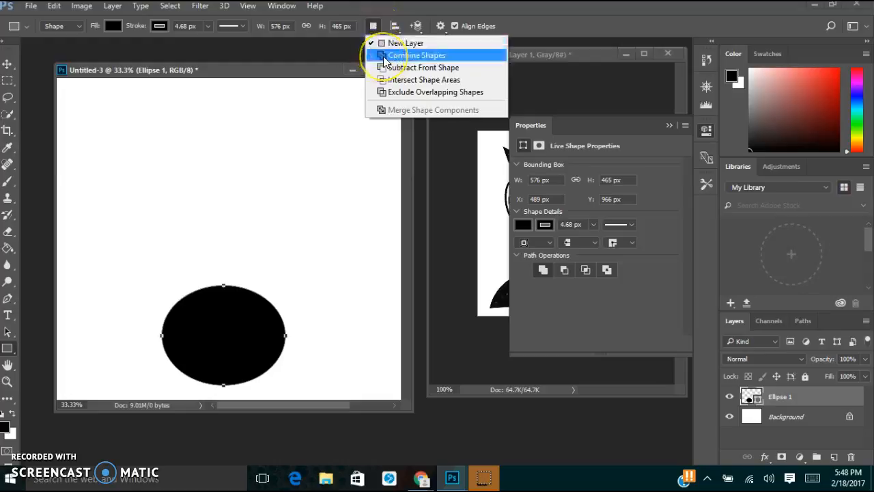
click(384, 56)
drag(133, 325, 313, 390)
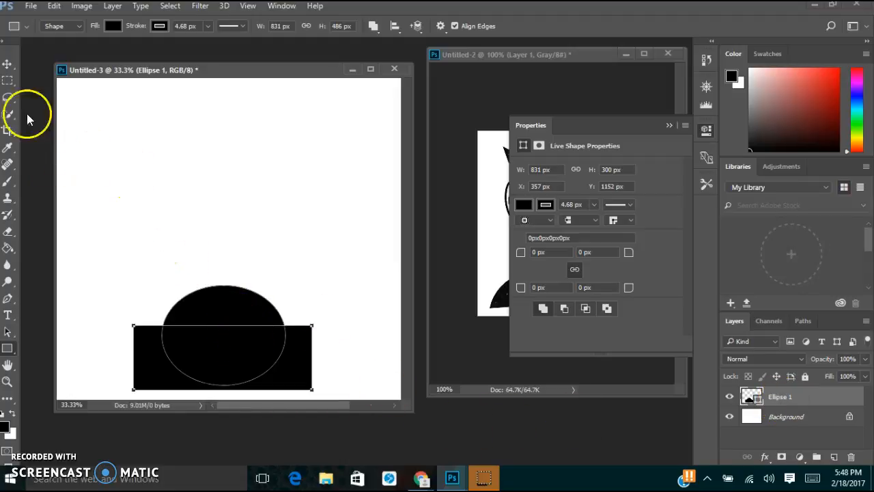
click(6, 67)
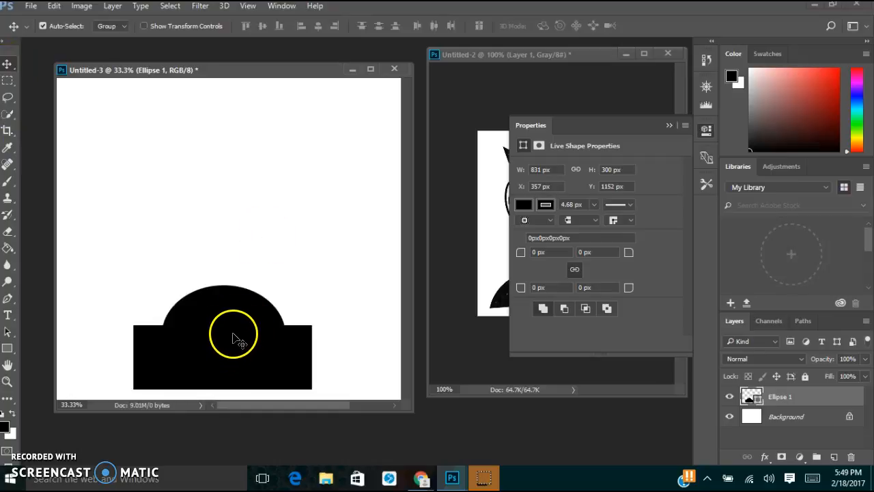
Switch the rectangle's path operation to Subtract Front Shape to cut away the ellipse's lower part.
click(7, 348)
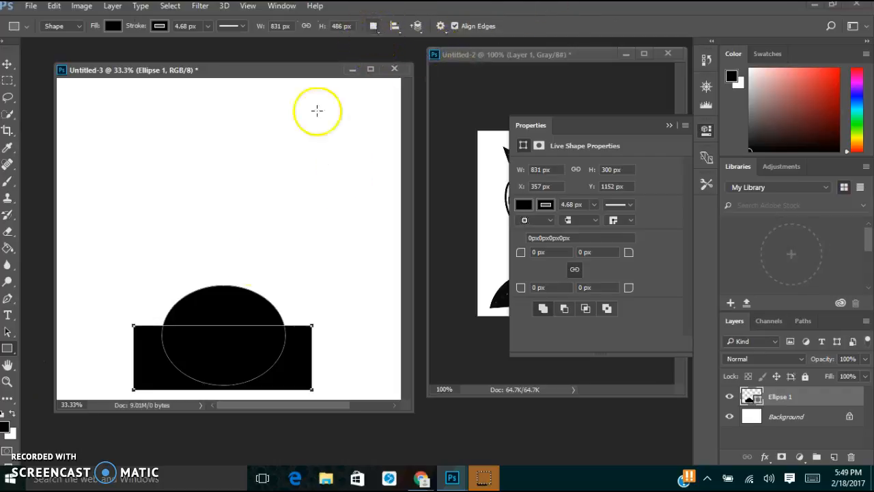
click(373, 25)
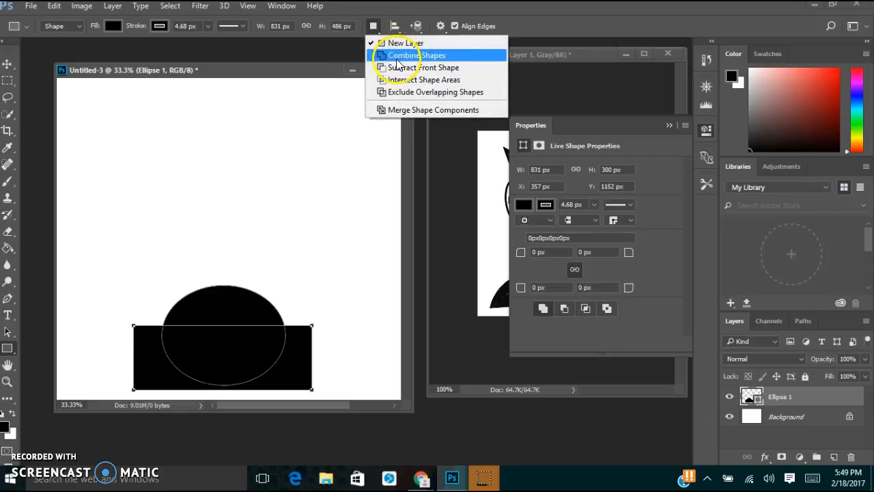
click(407, 73)
click(408, 71)
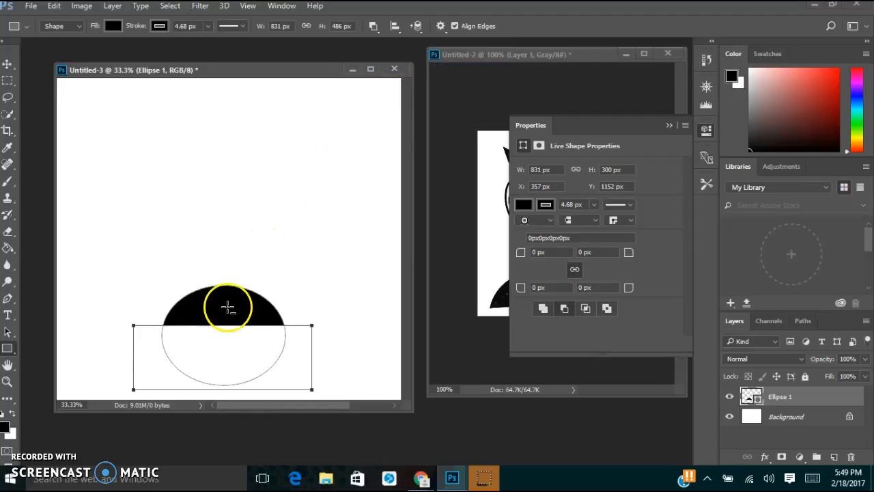
Shift the half-ellipse slightly down and to the right, and rotate it about 13.28° counterclockwise.
click(7, 64)
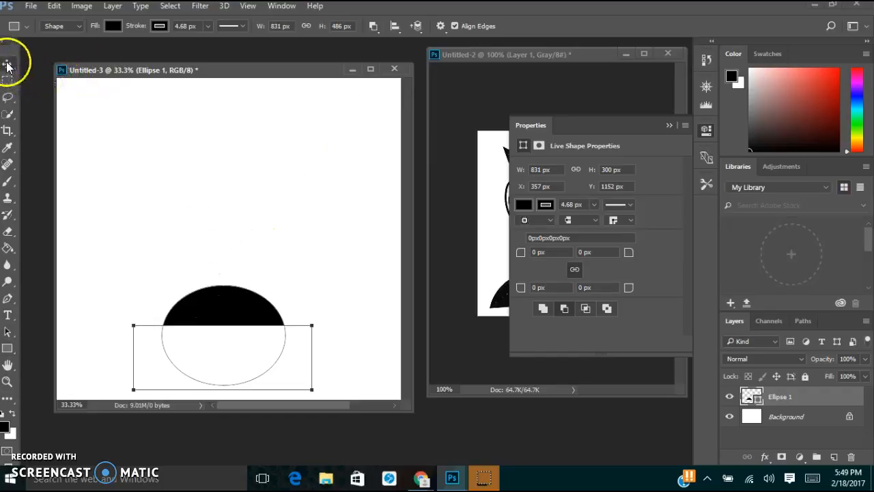
mouse_move(234, 314)
mouse_down()
mouse_move(238, 264)
mouse_move(241, 325)
mouse_up()
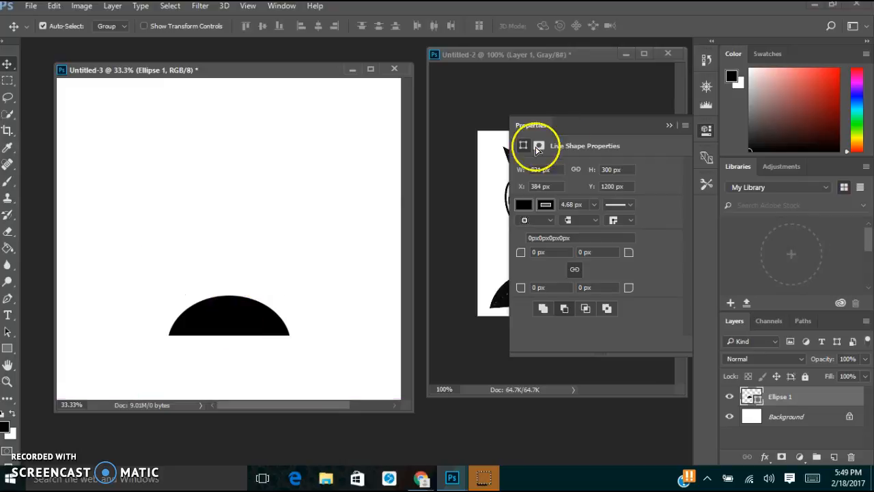
click(670, 125)
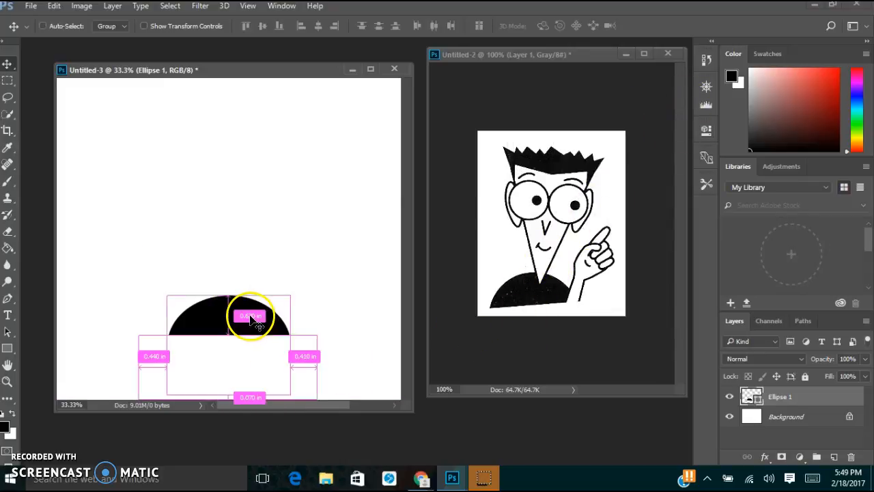
key(ctrl+t)
drag(333, 273, 312, 250)
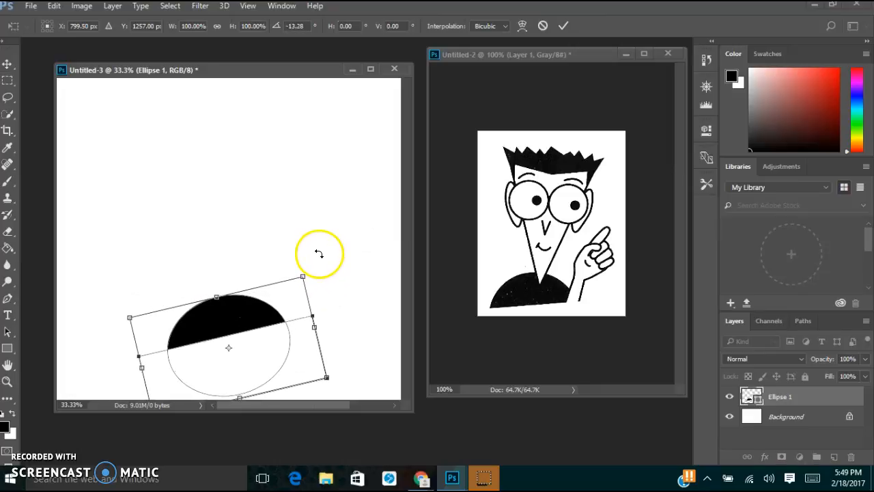
click(563, 25)
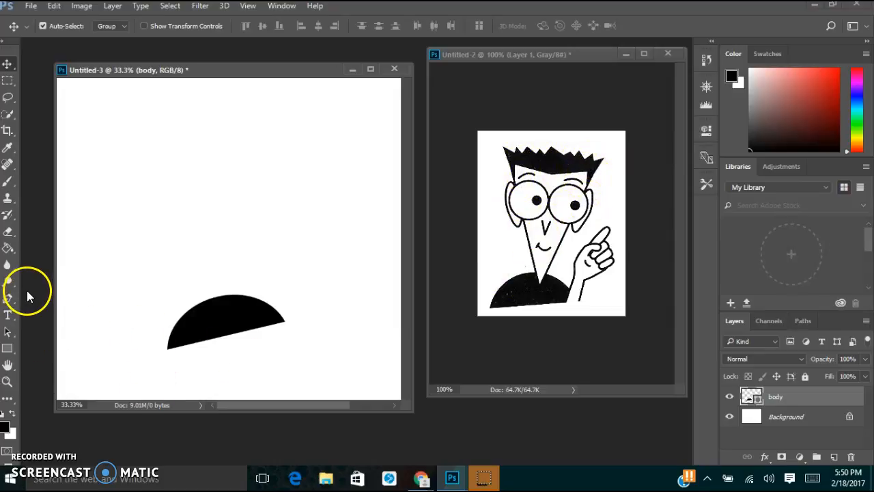
Set up the Pen tool to create its shapes on a new layer.
click(8, 301)
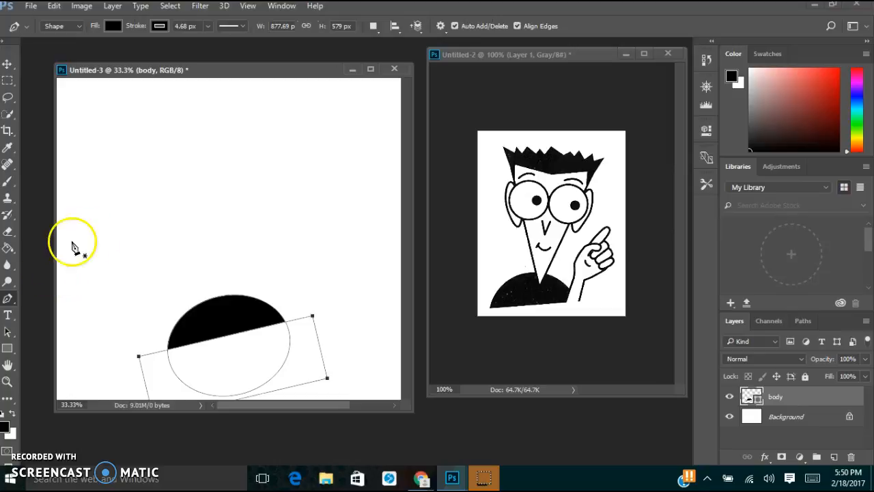
click(377, 32)
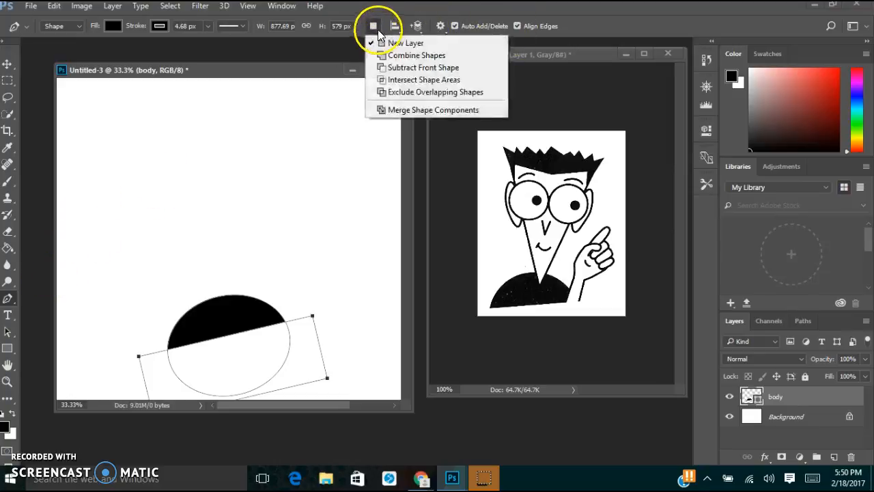
click(386, 41)
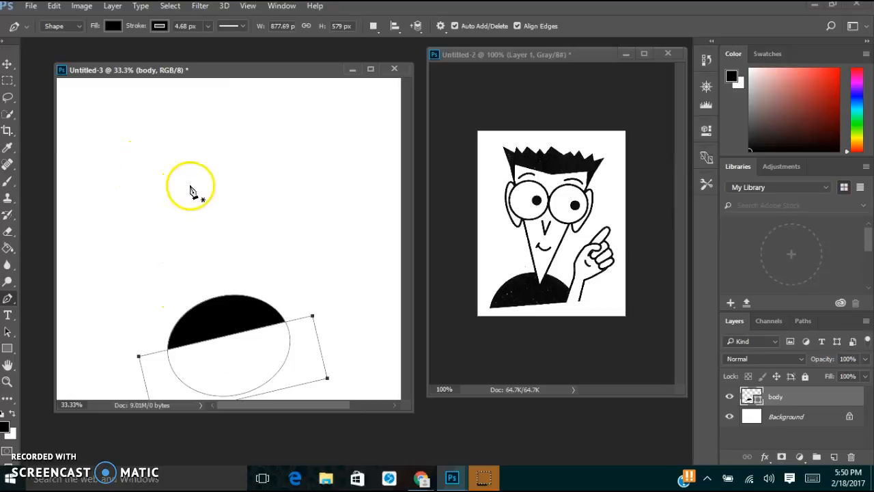
Try to set the shape fill to white while the body layer is selected.
click(114, 26)
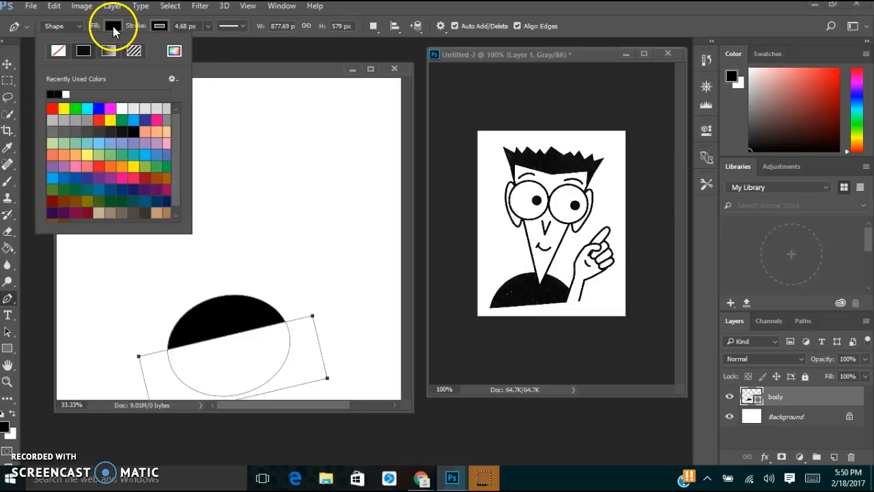
click(68, 94)
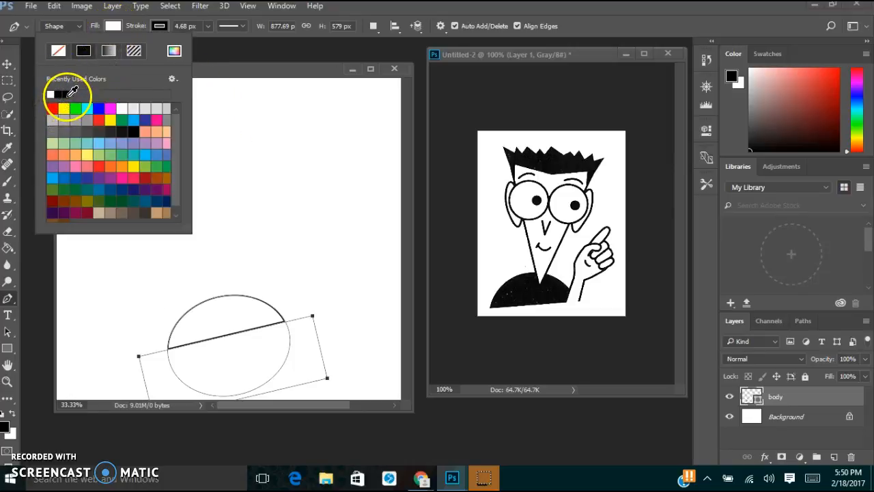
click(54, 5)
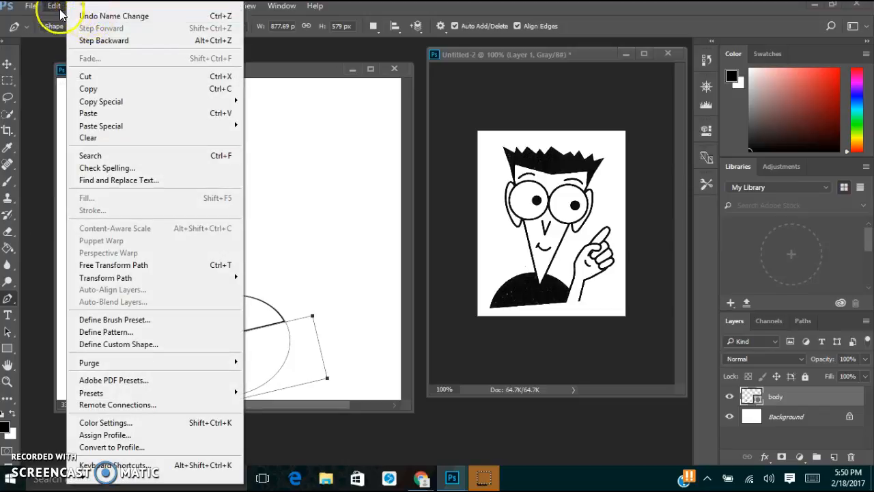
click(93, 17)
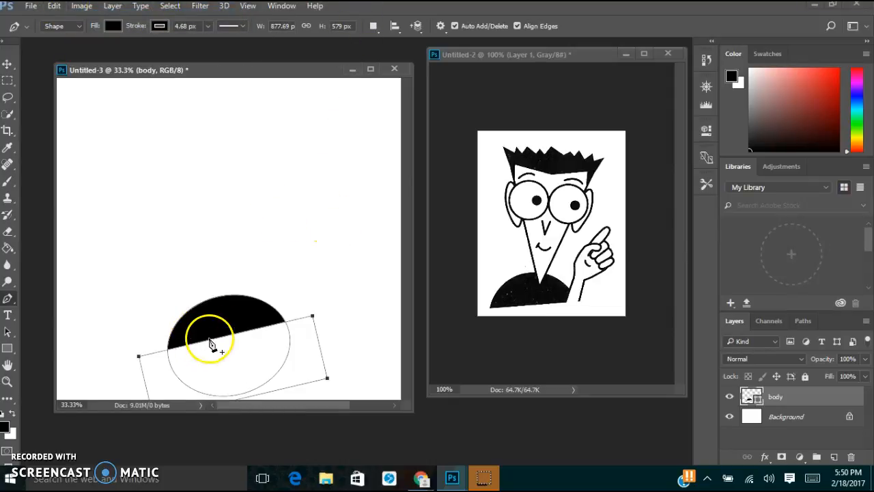
Above the Background layer, draw a white-filled, black-outlined angular face with a pointed chin, about 678 by 696 px, using the Pen tool.
click(786, 419)
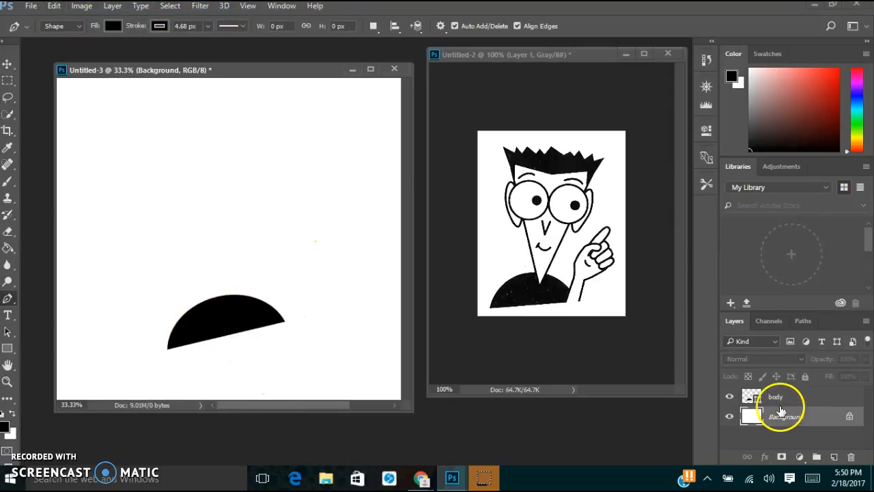
click(113, 27)
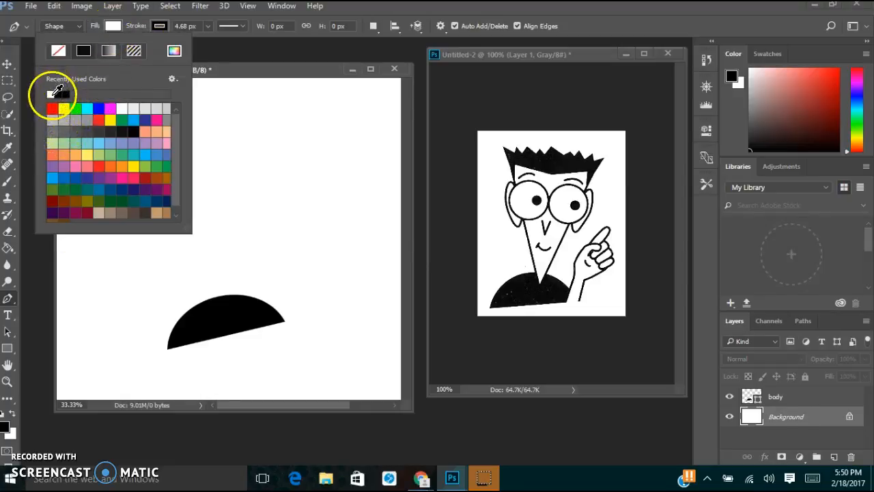
click(485, 9)
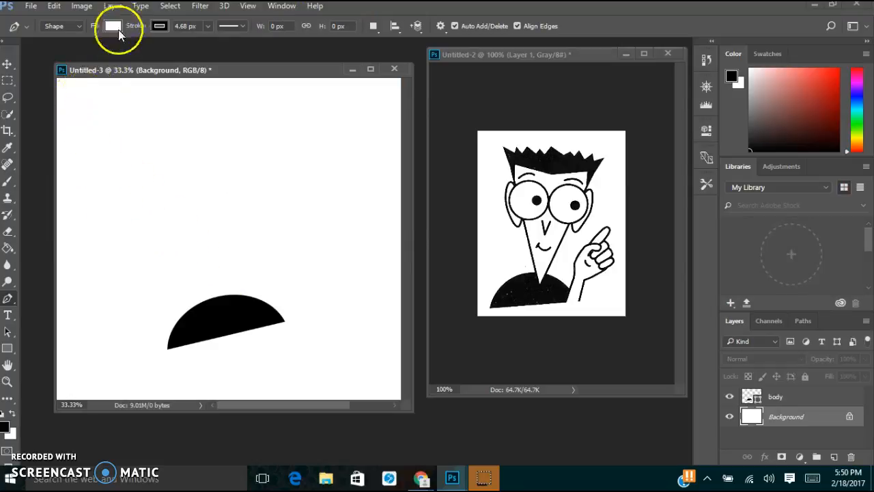
click(149, 298)
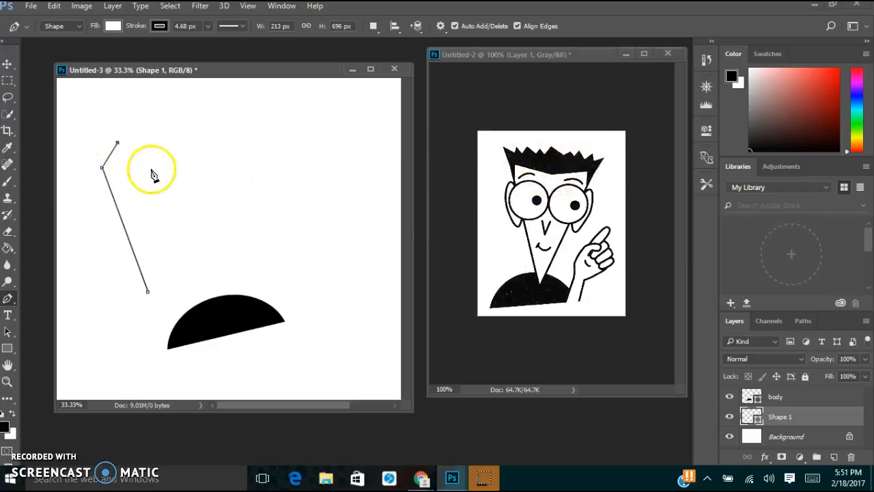
click(176, 156)
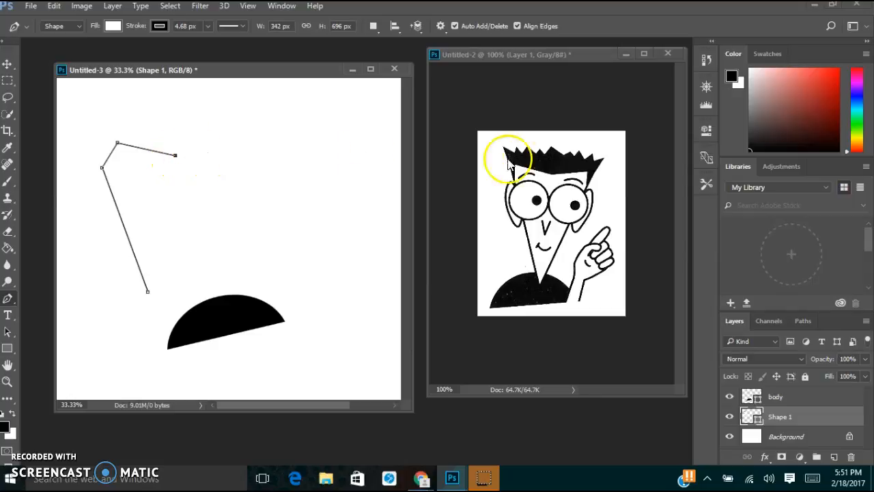
click(234, 148)
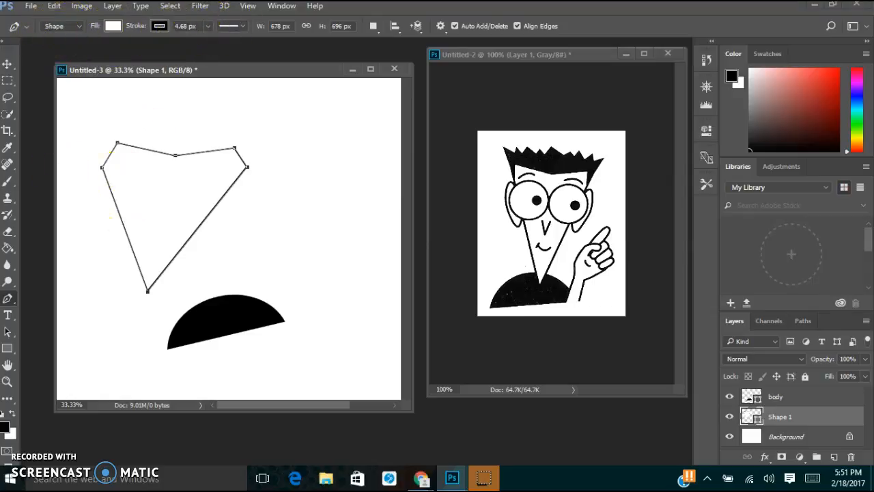
Move the face's chin anchor point up and inward with Direct Selection, making the shape about 660 px high.
click(10, 332)
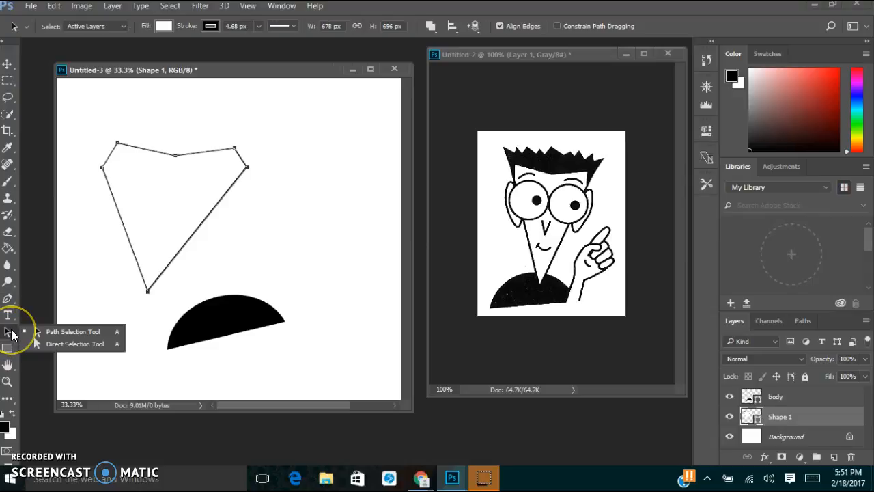
click(38, 344)
click(149, 297)
drag(149, 297, 160, 283)
Move the whole face path down and to the right so its chin overlaps the body, using Path Selection.
click(8, 332)
click(29, 332)
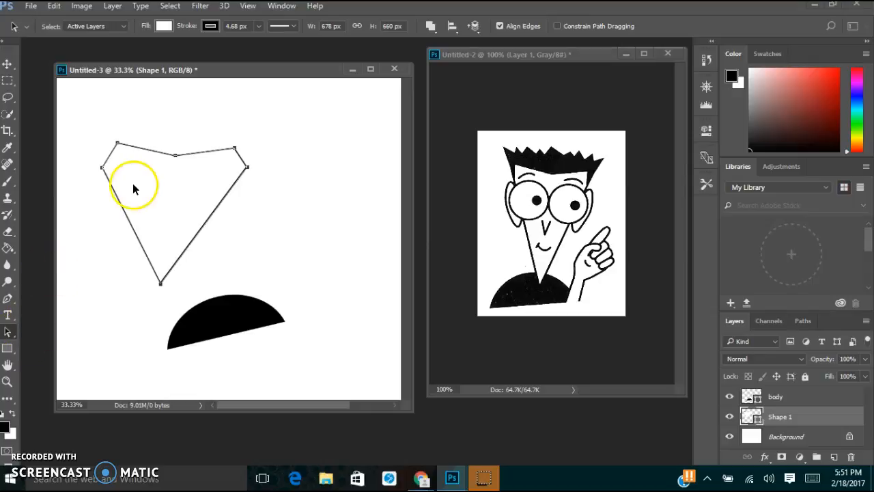
drag(120, 203, 176, 235)
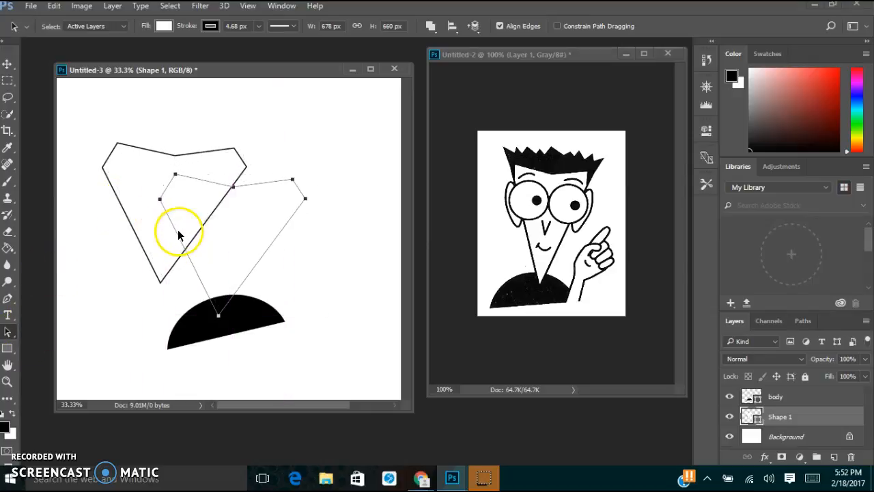
Narrow the face to about 441 by 630 px by moving its upper anchor points with Direct Selection, and center it above the body.
right_click(12, 335)
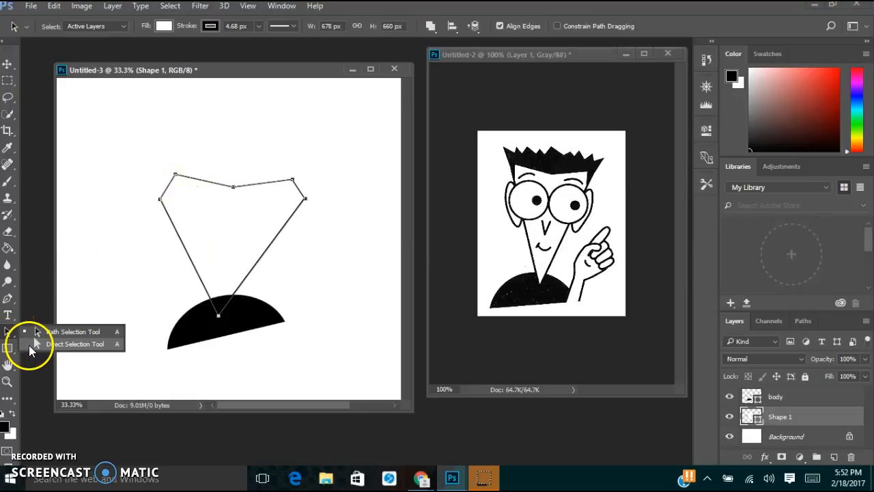
click(30, 345)
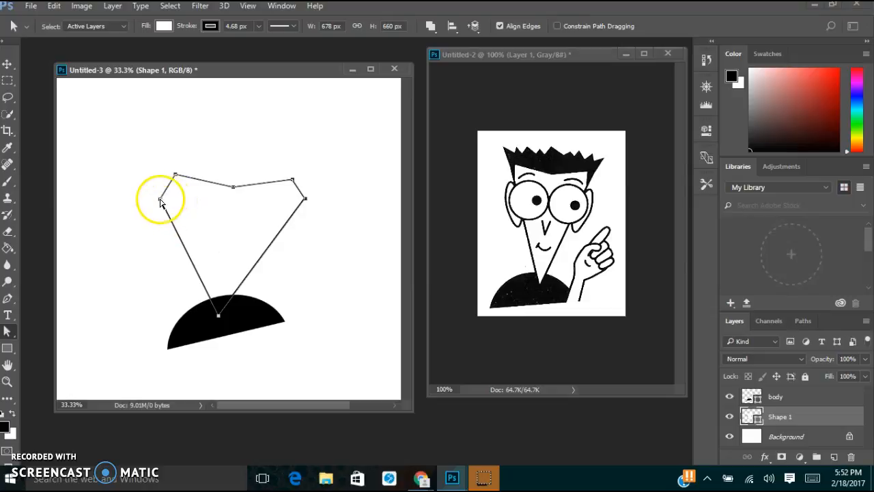
drag(160, 205, 203, 182)
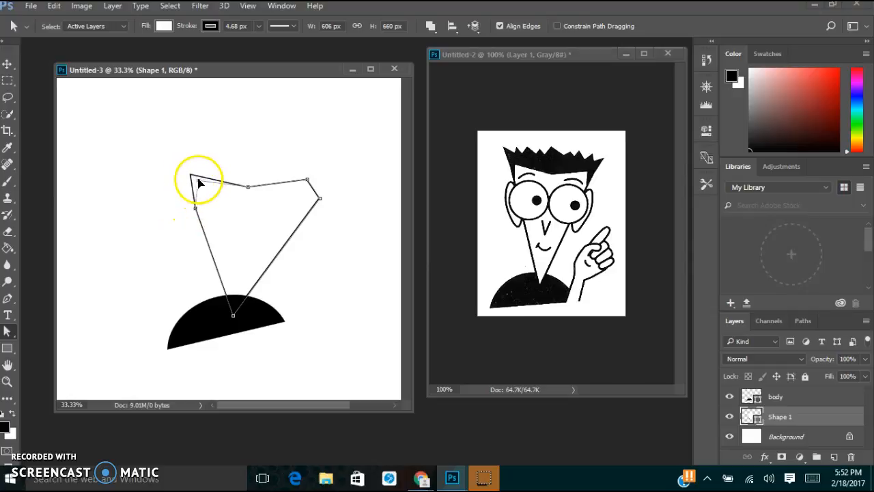
drag(308, 180, 240, 189)
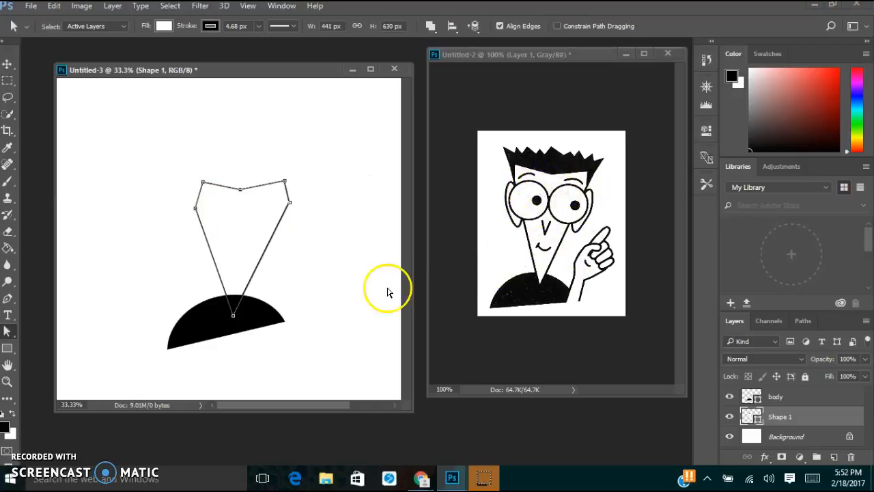
click(8, 63)
mouse_move(213, 281)
mouse_down()
mouse_move(221, 279)
mouse_move(206, 276)
mouse_up()
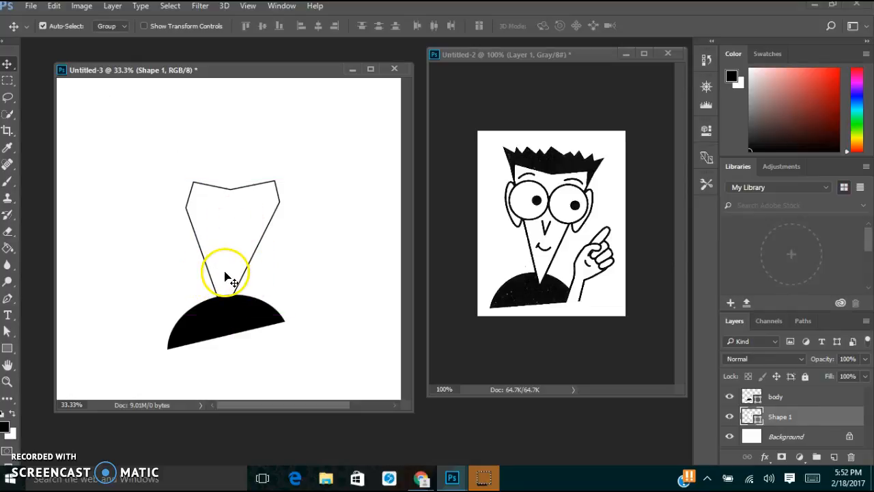
Move the face's shape layer above the body layer and rename it face.
drag(761, 416, 789, 381)
double_click(786, 398)
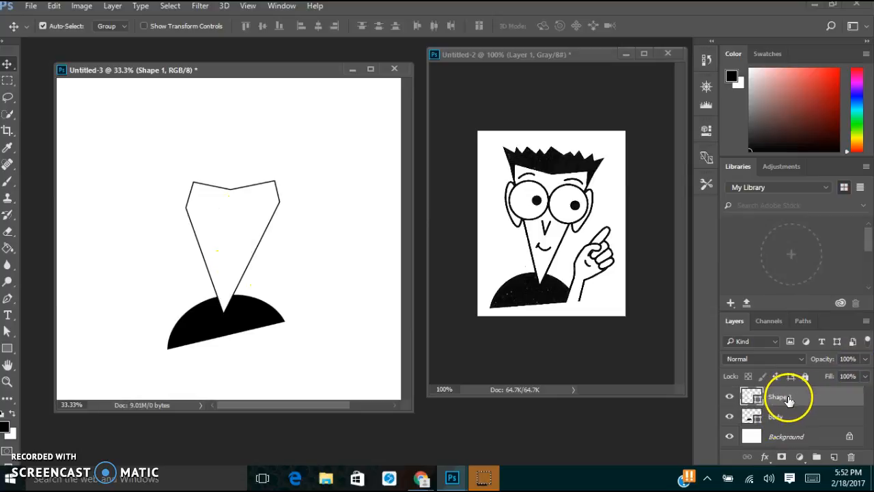
text(face)
key(Return)
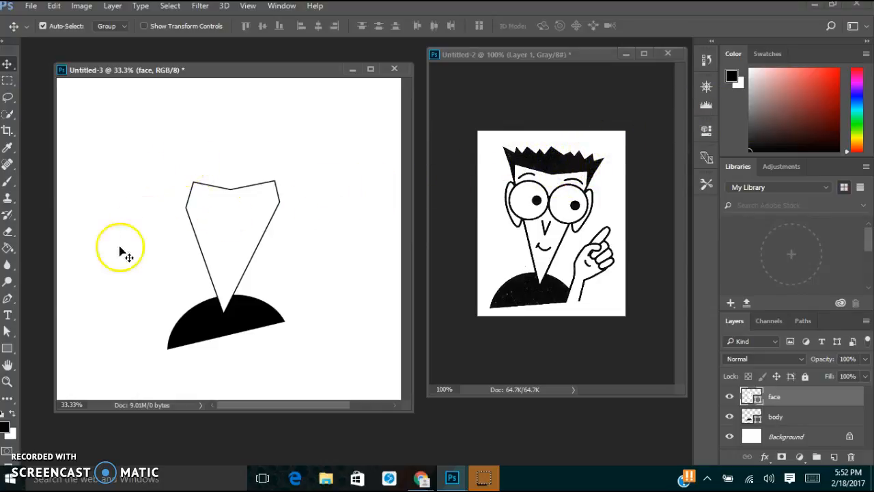
Above the Background layer, draw a closed spiky hair outline about 711 by 303 px with a flat lower edge, using the Pen tool.
click(7, 300)
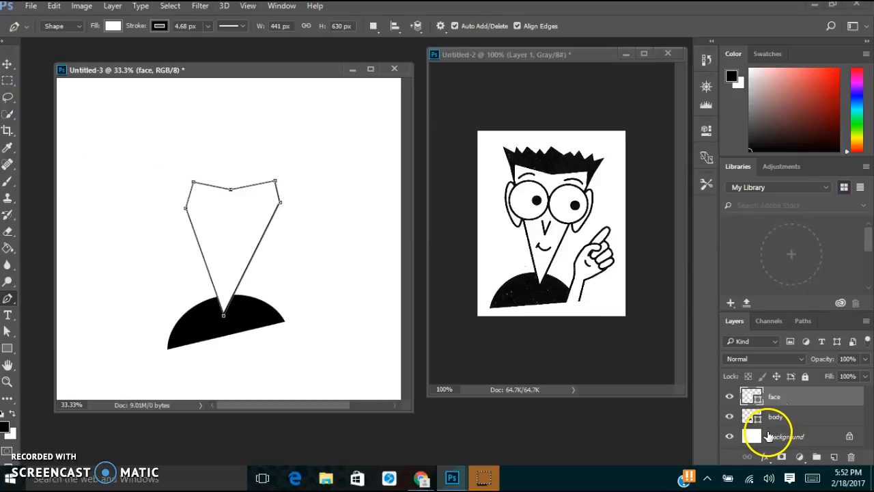
click(768, 436)
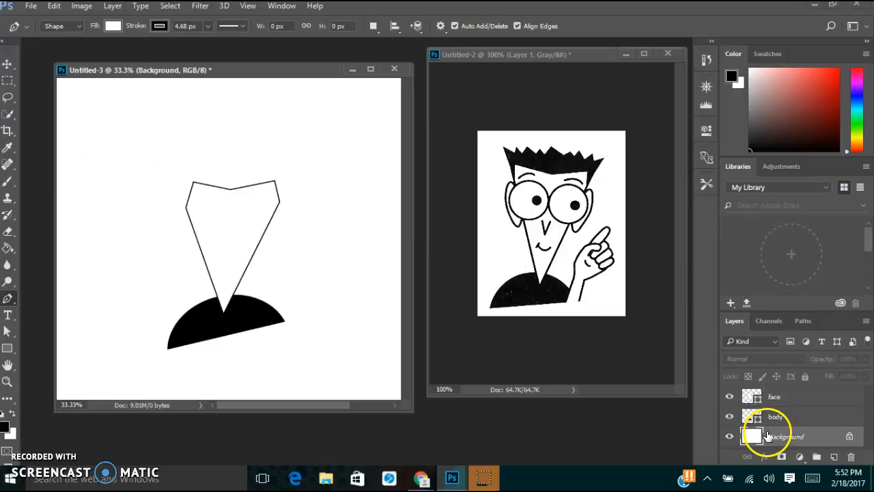
click(89, 141)
click(96, 109)
click(104, 126)
click(120, 110)
click(135, 127)
click(150, 110)
click(162, 130)
click(173, 111)
click(181, 135)
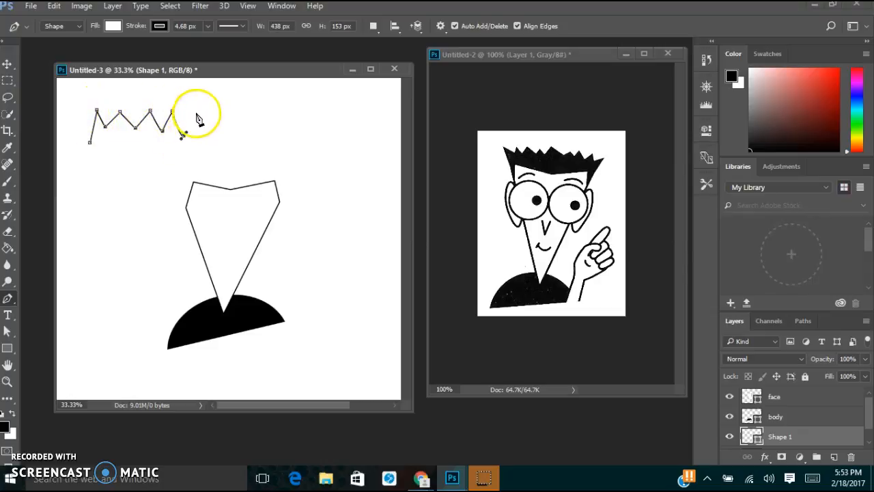
click(195, 110)
click(243, 115)
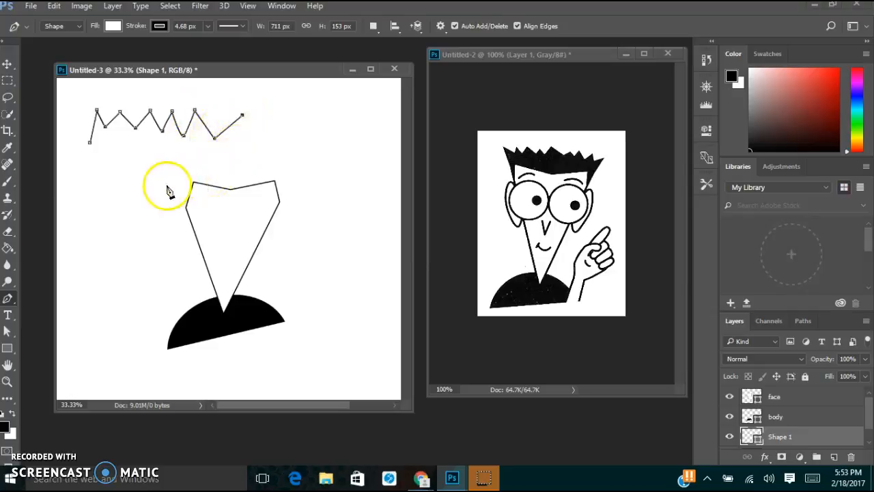
click(230, 172)
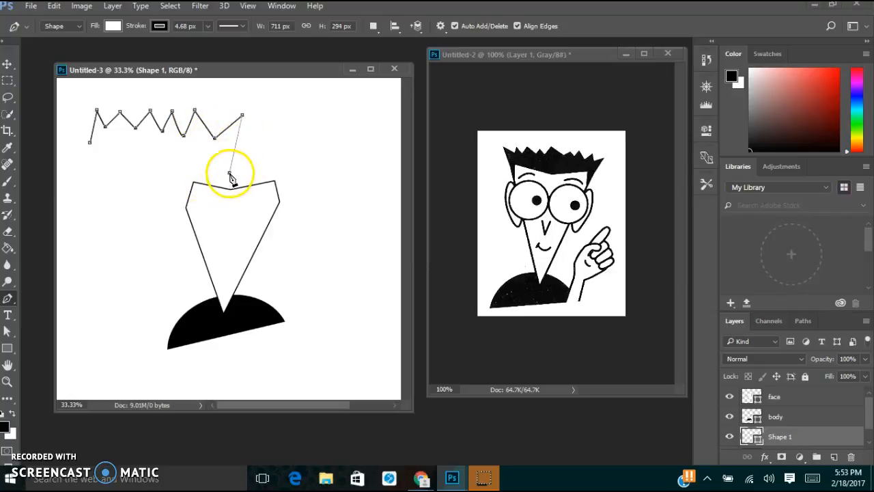
click(97, 175)
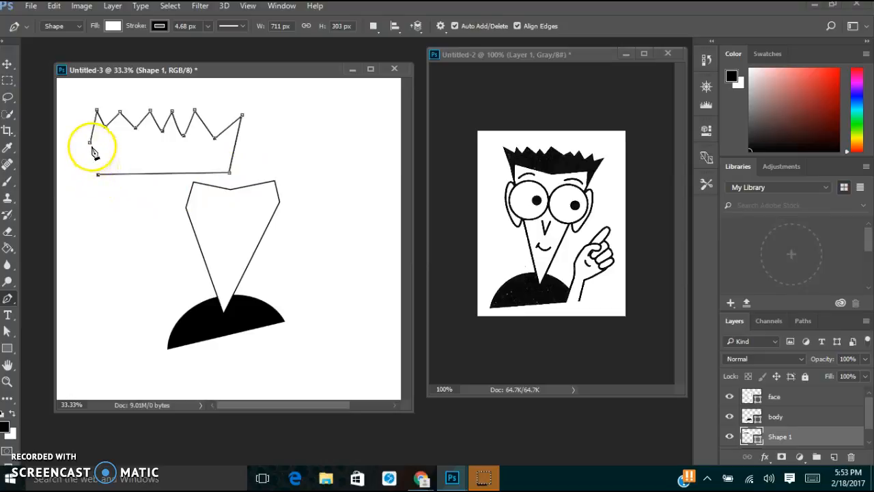
click(90, 143)
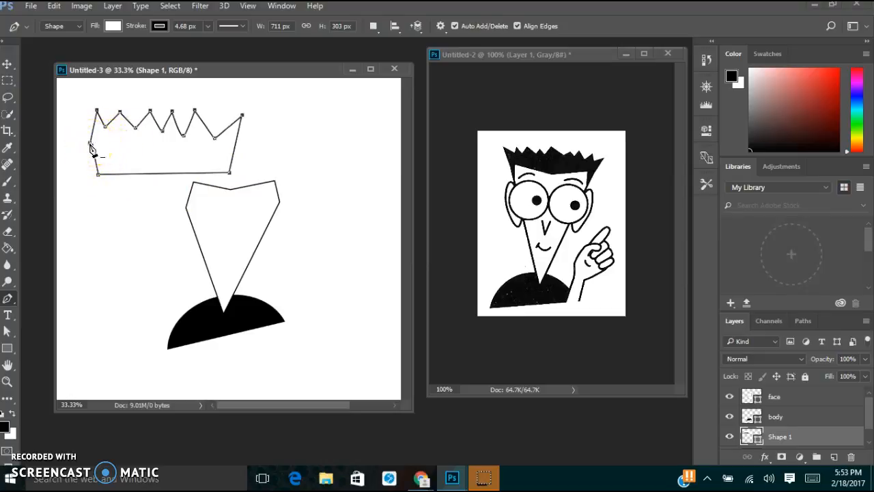
Set the spiky hair shape's fill to black.
click(113, 26)
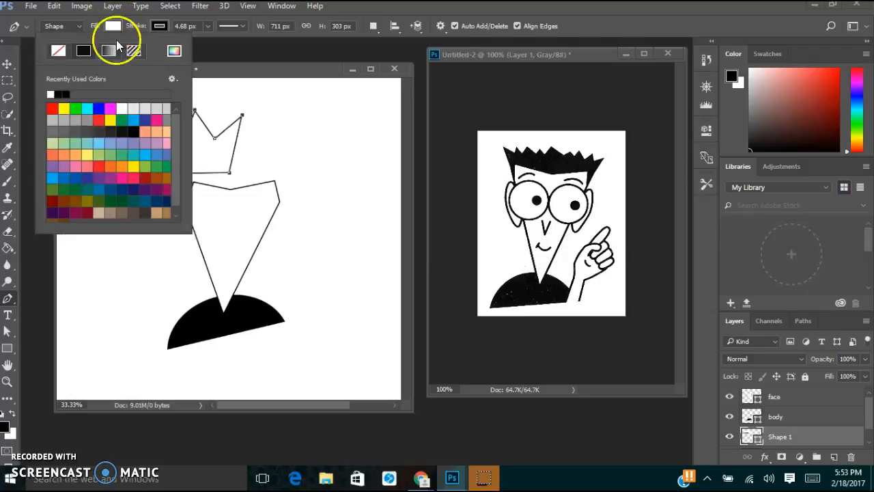
click(60, 94)
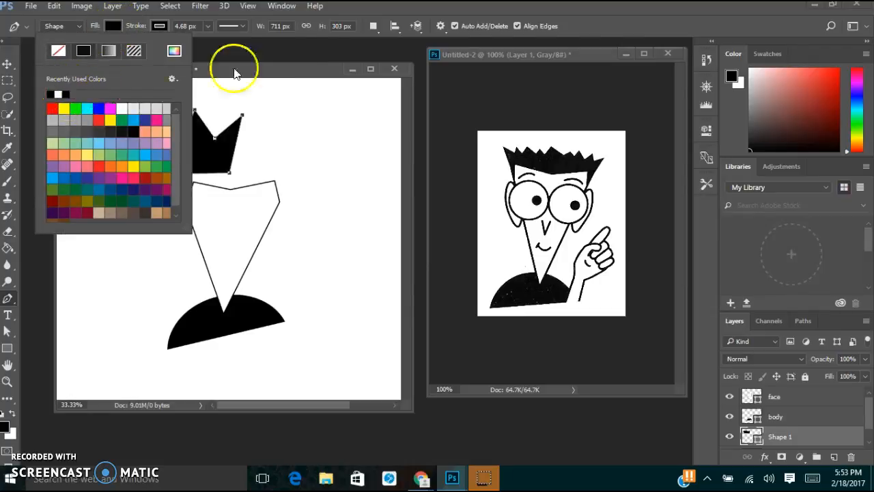
click(329, 18)
Position the spiky hair behind the top of the face and scale it to about 71% width to match the head.
click(8, 65)
drag(182, 140, 257, 183)
key(ctrl+t)
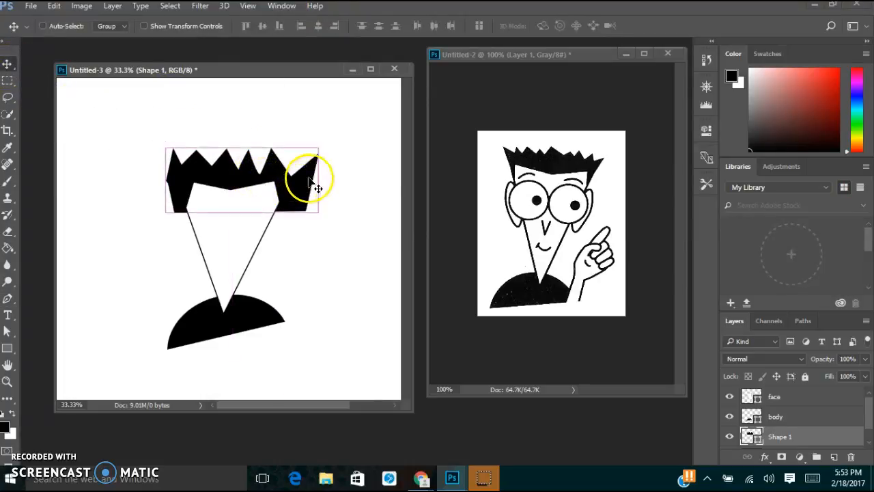
drag(318, 180, 288, 181)
drag(166, 181, 180, 186)
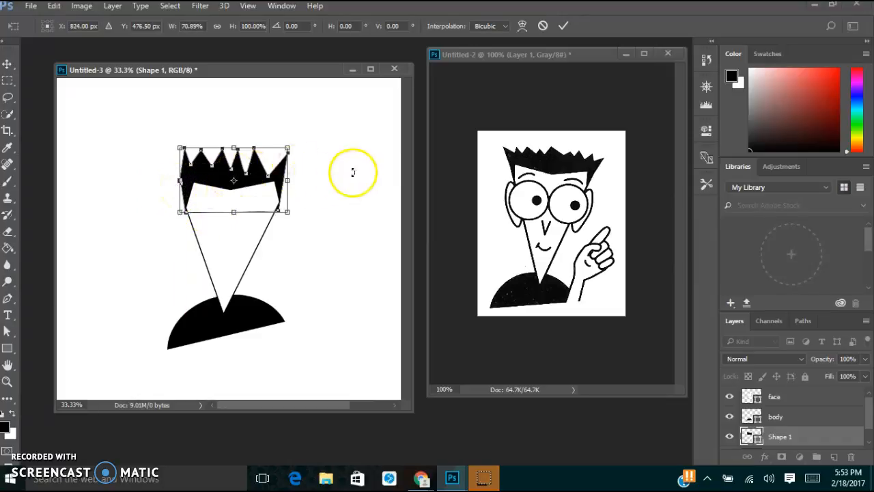
key(Return)
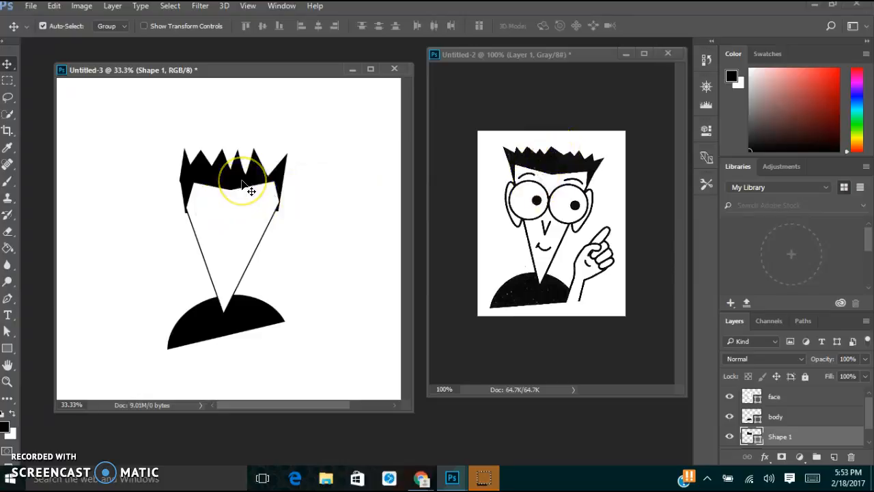
Delete the spiky hair shape layer.
key(Delete)
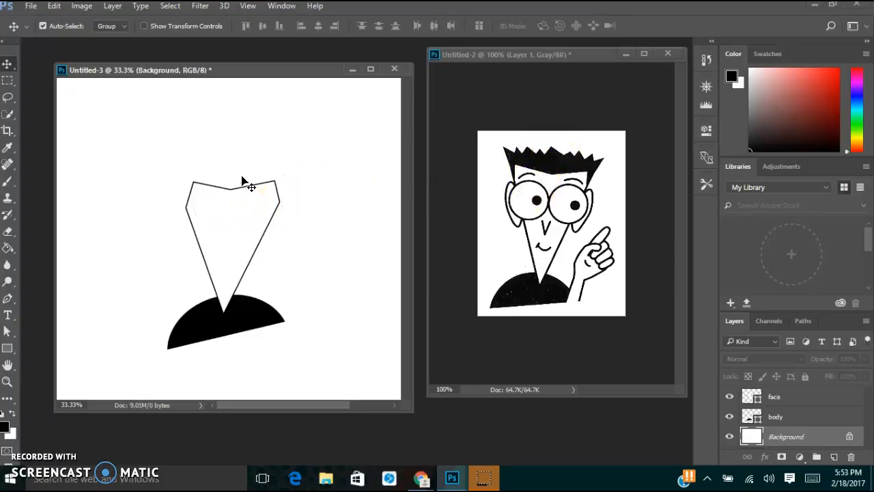
With the Pen tool, draw a closed hair outline about 927 by 738 px above Background, with curved tufts on top and long pointed sides.
click(9, 301)
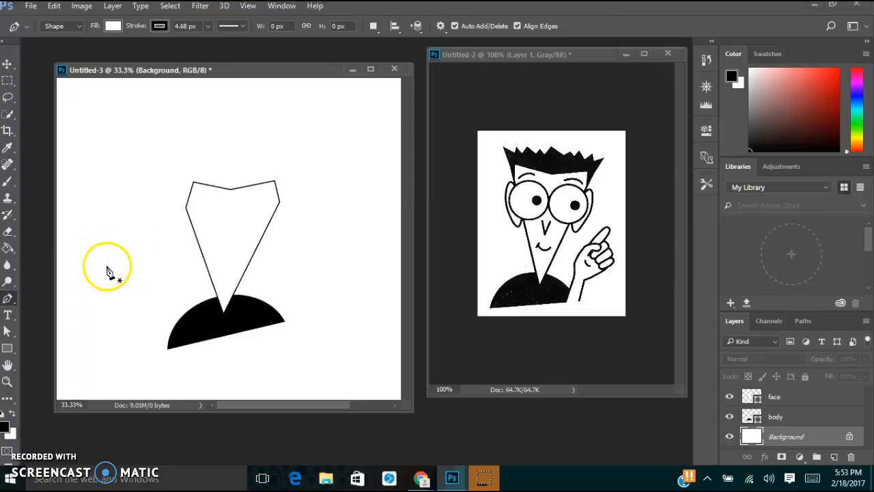
click(90, 239)
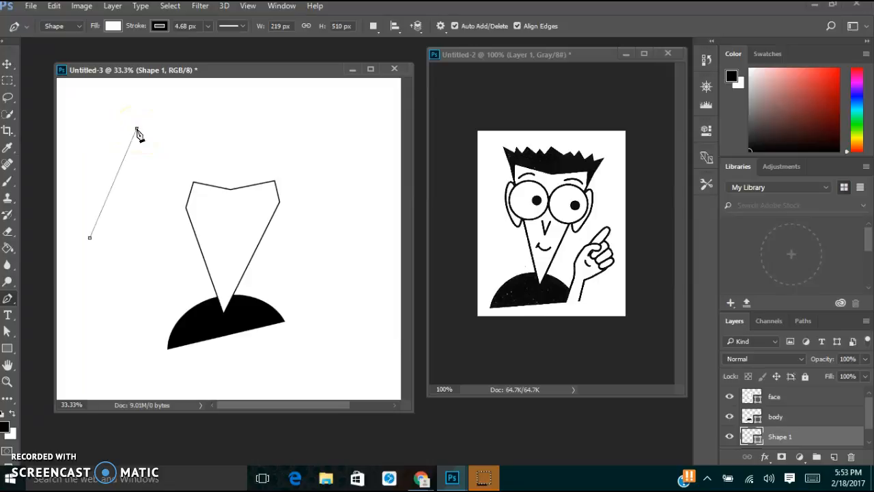
drag(150, 142, 206, 132)
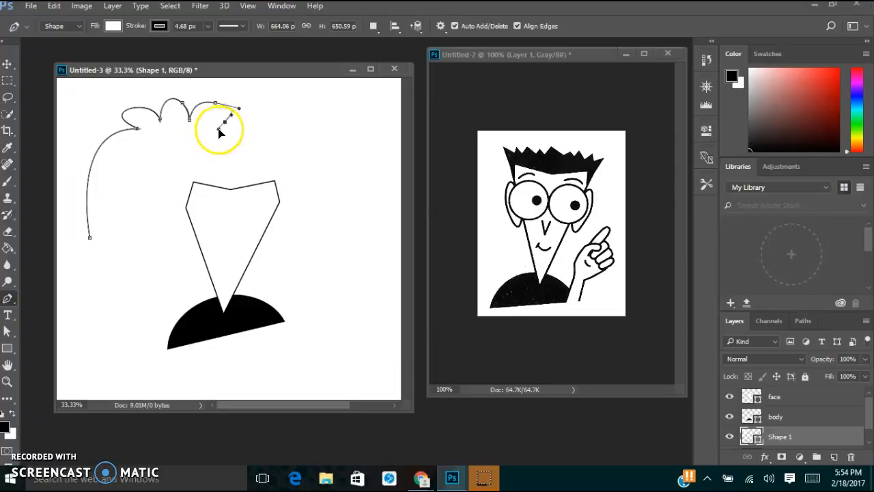
drag(219, 132, 265, 136)
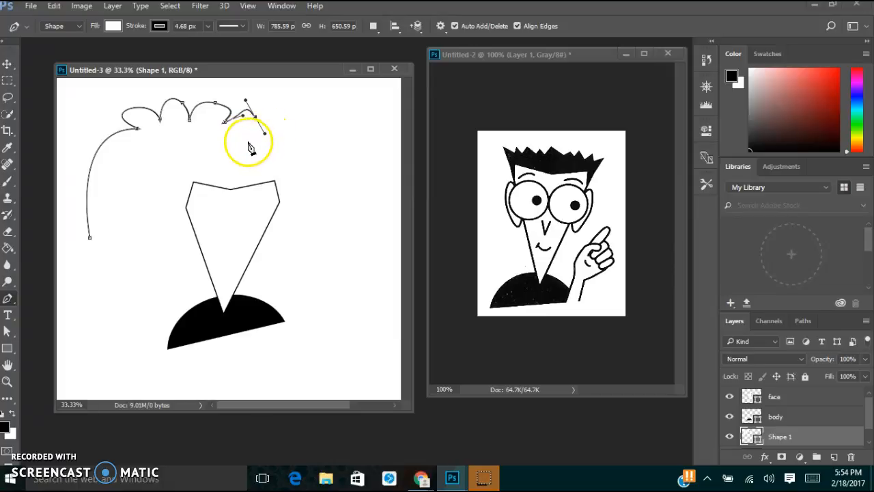
click(231, 137)
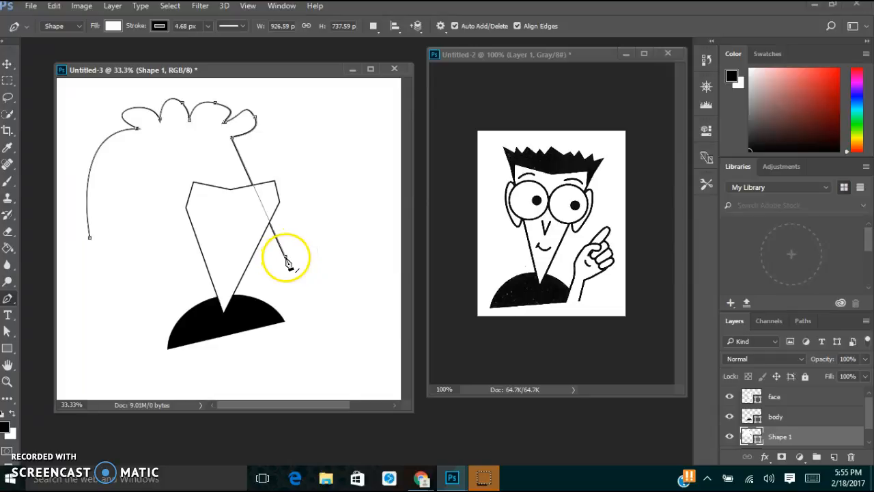
click(286, 258)
click(219, 158)
click(147, 150)
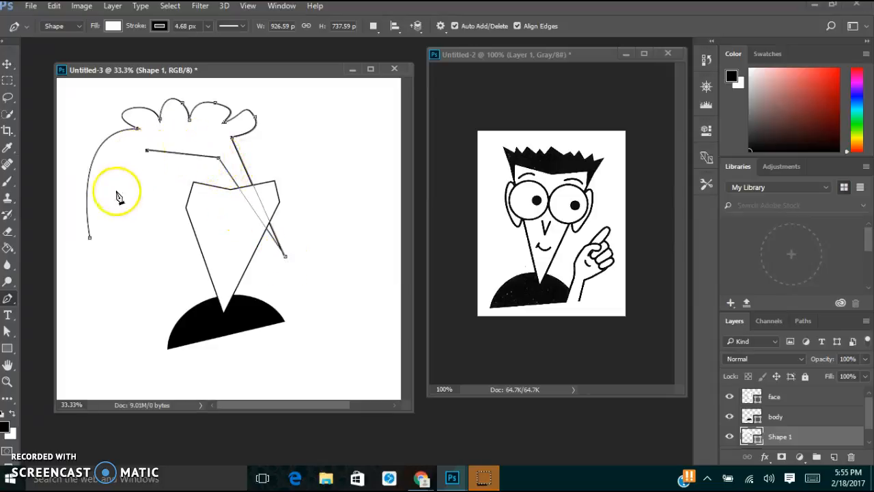
click(89, 238)
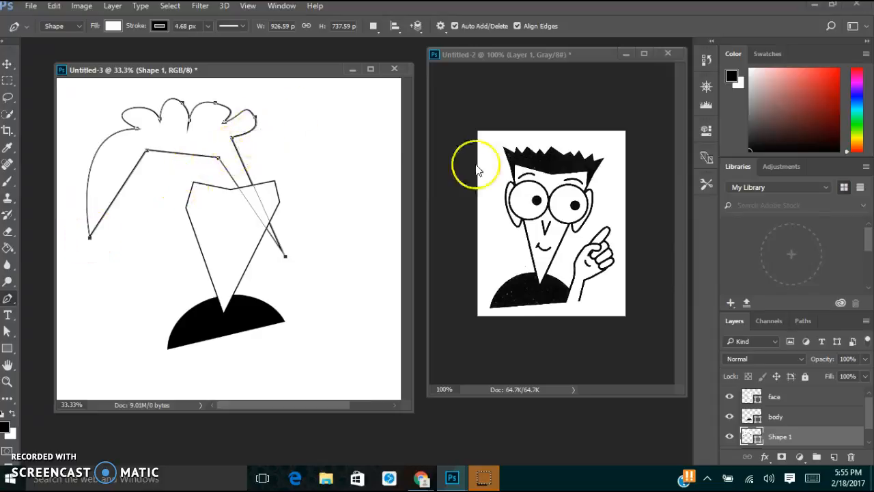
Hide the face layer and round the hair's inner right corner and lower right tip with Convert Point, straightening the tip's inner edge.
click(729, 418)
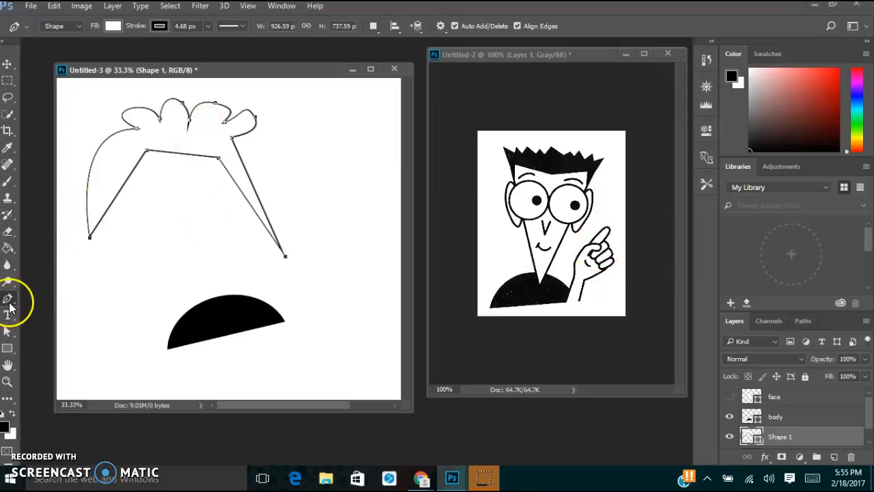
click(8, 301)
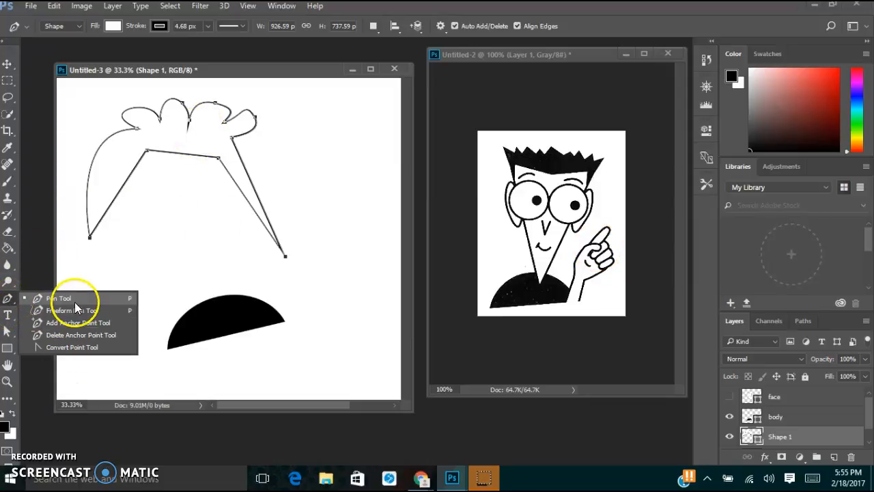
click(73, 349)
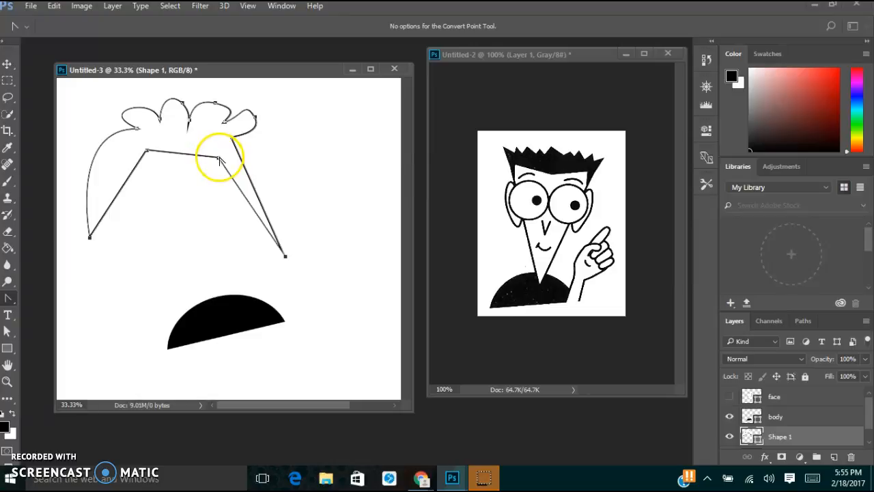
drag(218, 157, 230, 185)
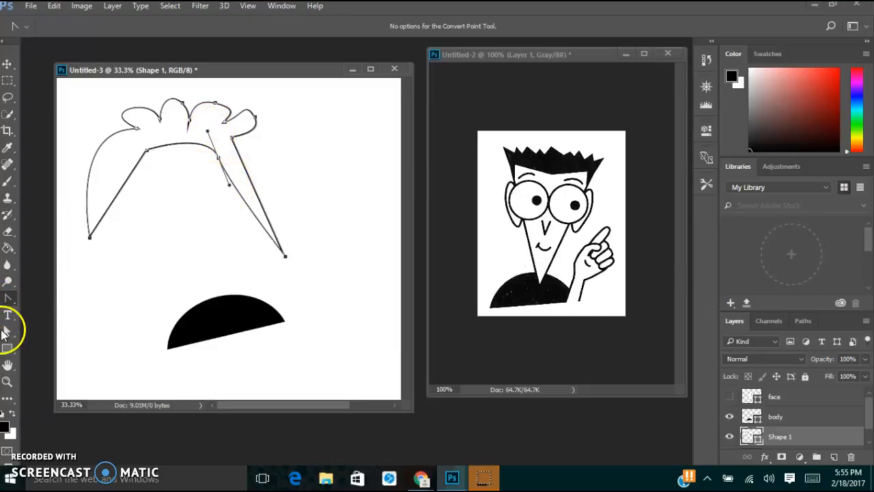
drag(285, 256, 331, 262)
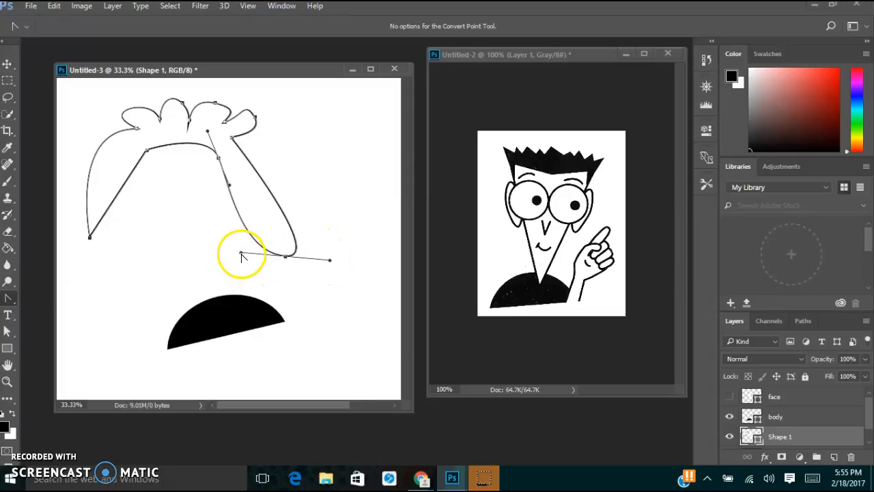
drag(243, 253, 291, 263)
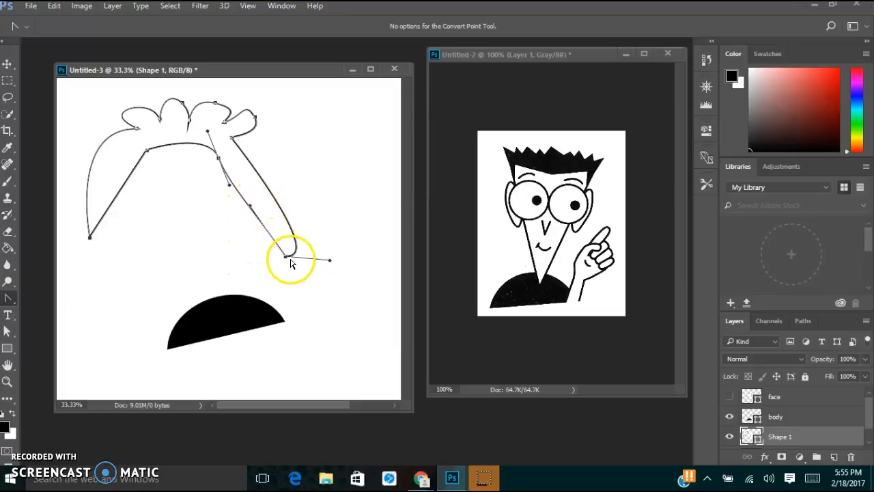
With Direct Selection, pull the hair's right tip and its outer curve handle inward, and shift the left tip slightly inward and down.
click(7, 334)
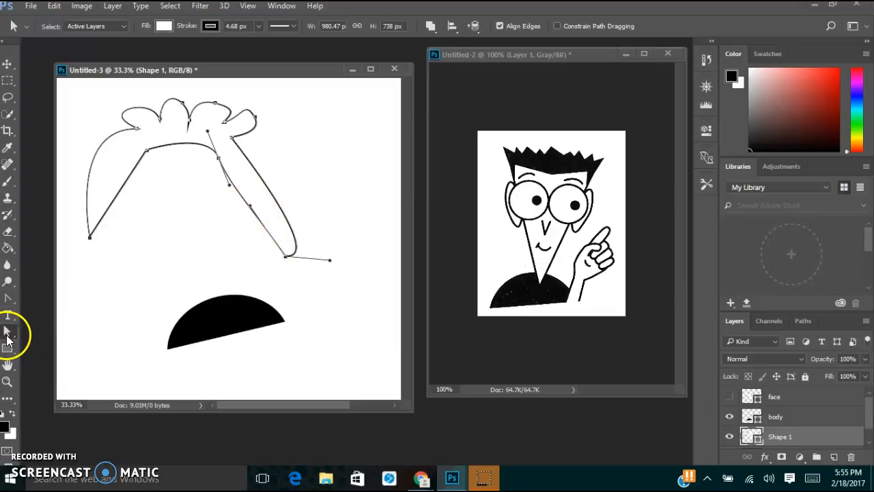
click(96, 347)
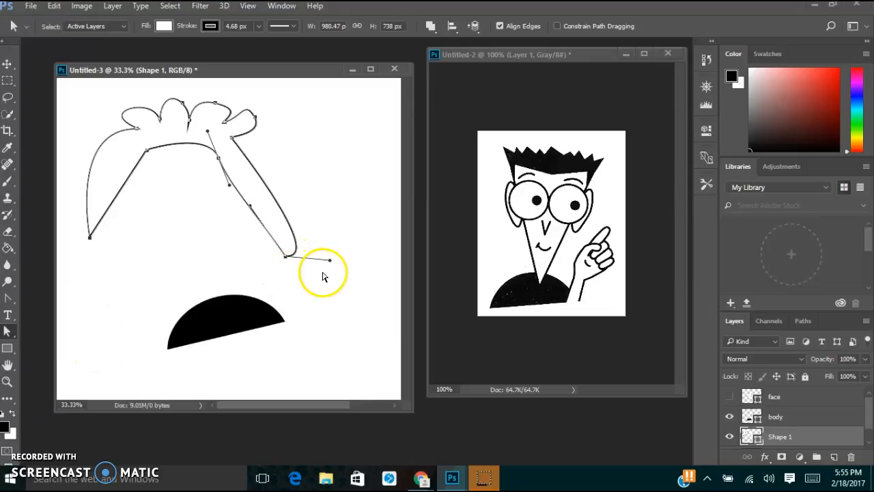
drag(331, 260, 275, 120)
click(284, 255)
drag(286, 259, 273, 249)
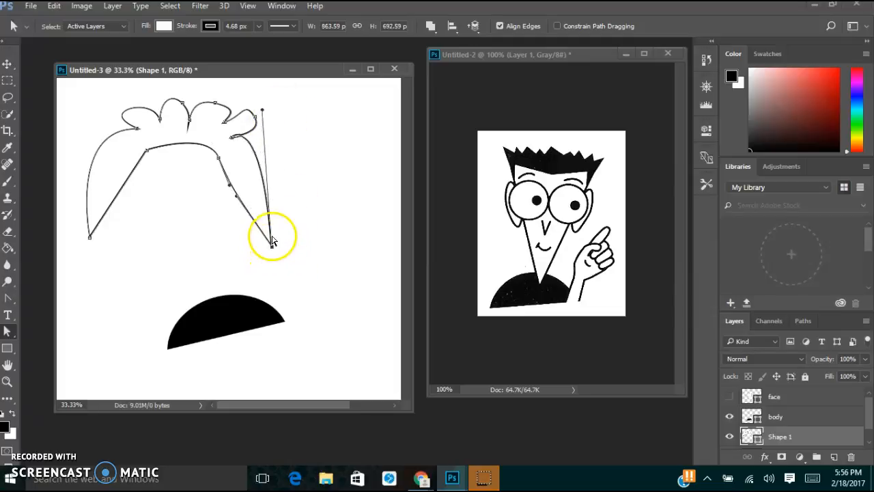
click(264, 111)
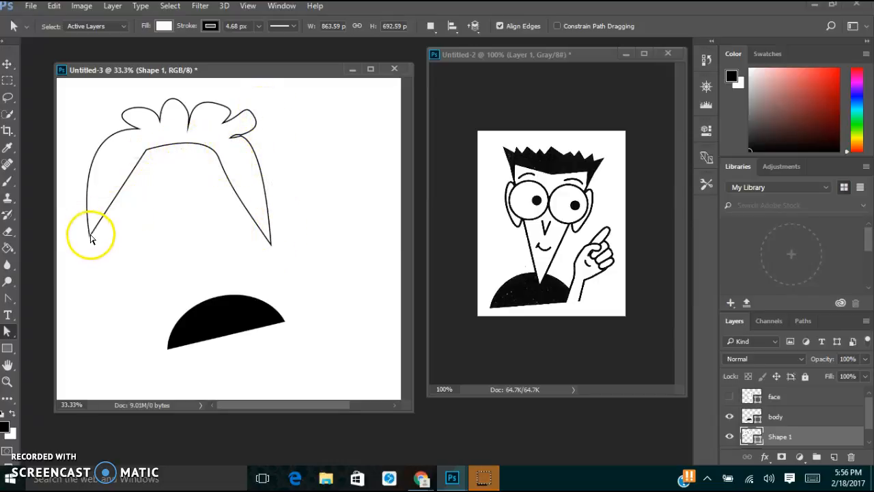
drag(90, 236, 99, 245)
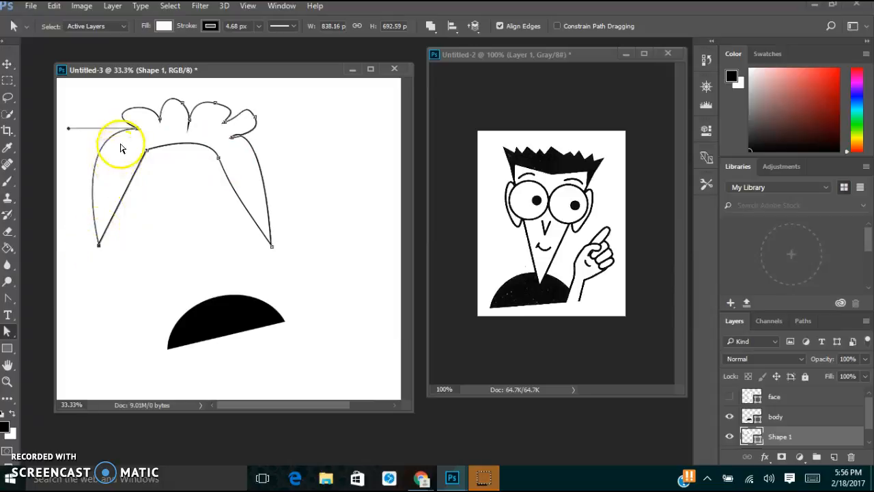
Fill the hair shape with yellow and deselect its path.
click(165, 26)
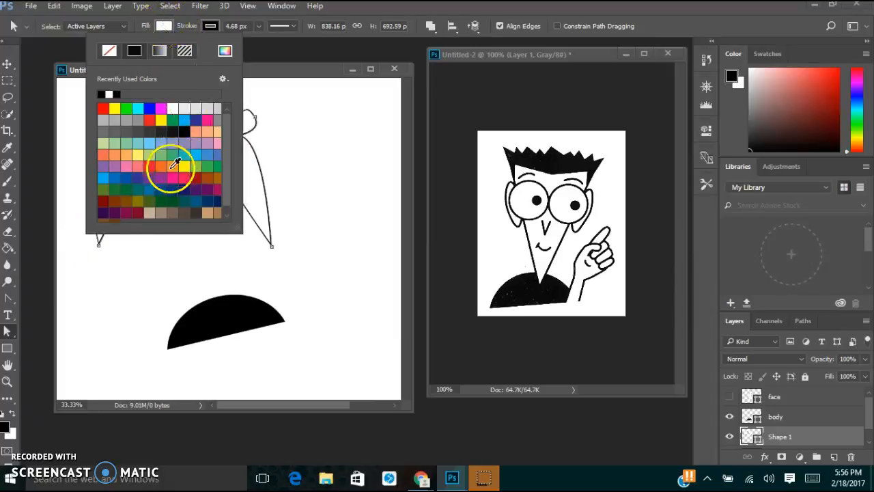
click(161, 121)
click(280, 127)
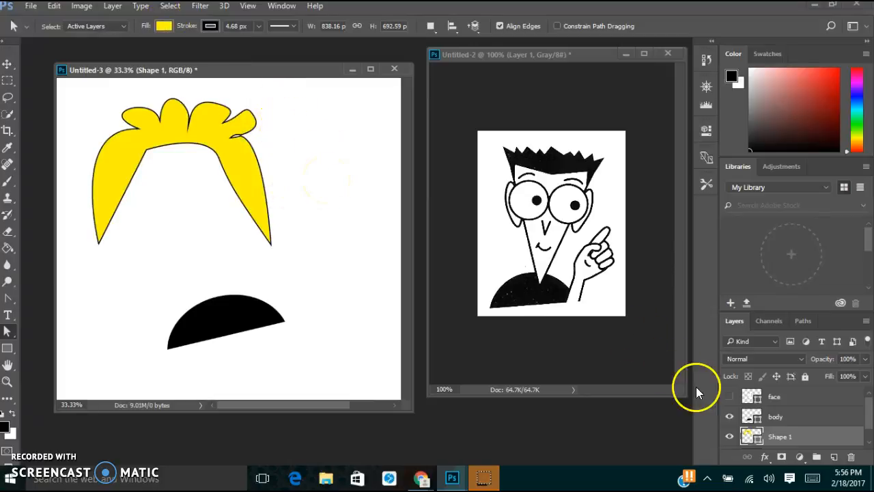
Show the face layer and move the yellow hair down over the top of the face.
click(729, 396)
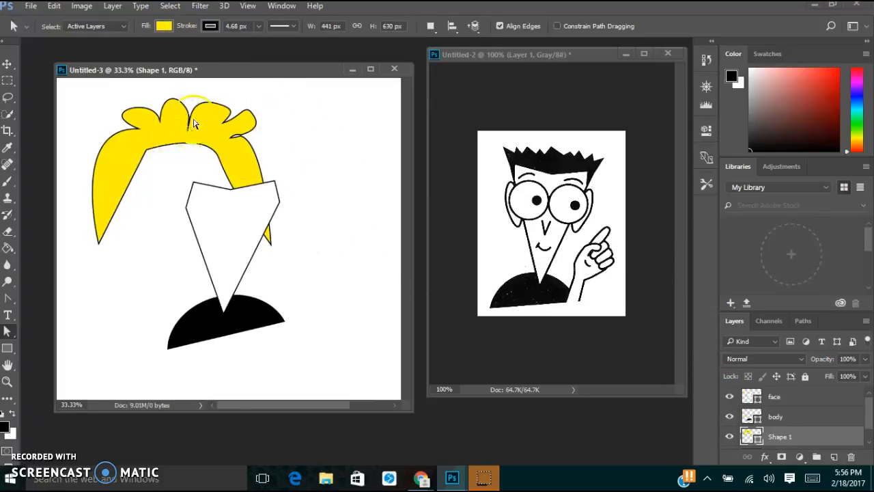
click(281, 186)
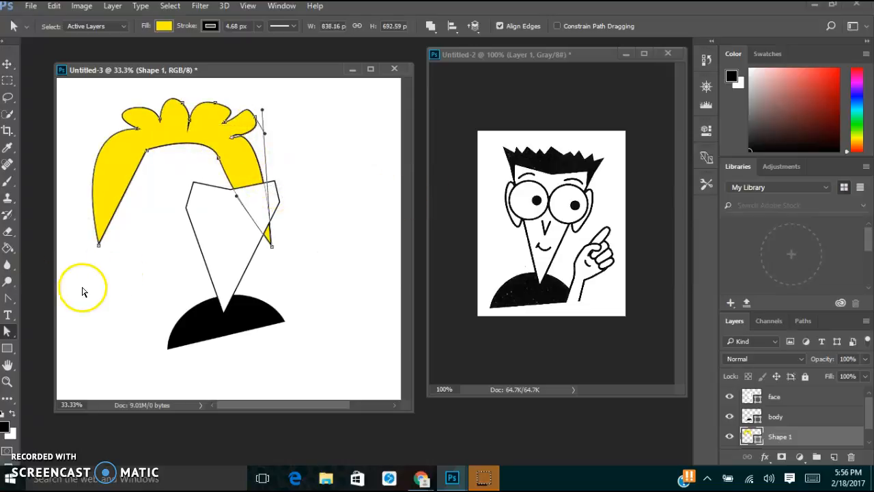
click(6, 68)
drag(96, 123, 194, 184)
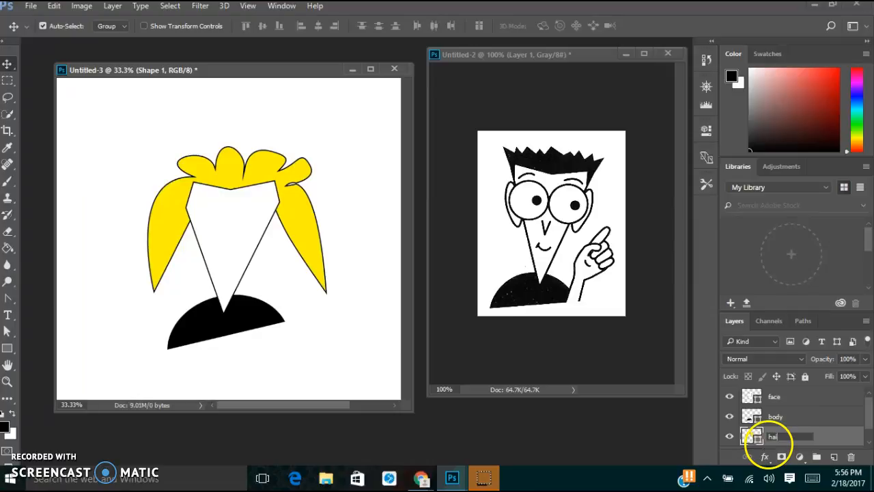
Rename the hair shape's layer as hair and place it above the face layer.
text(r)
key(Return)
drag(786, 436, 790, 393)
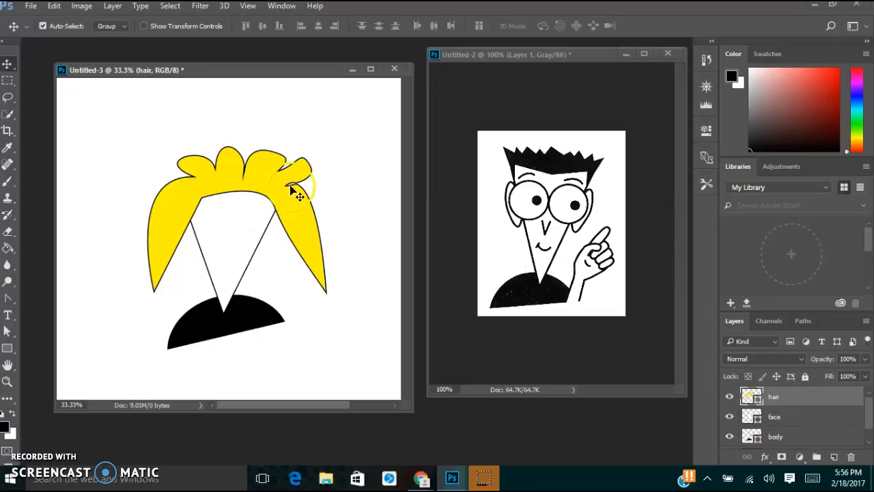
Narrow the hair from both sides with Free Transform to about 71% width so it fits the head, and deselect it.
key(t)
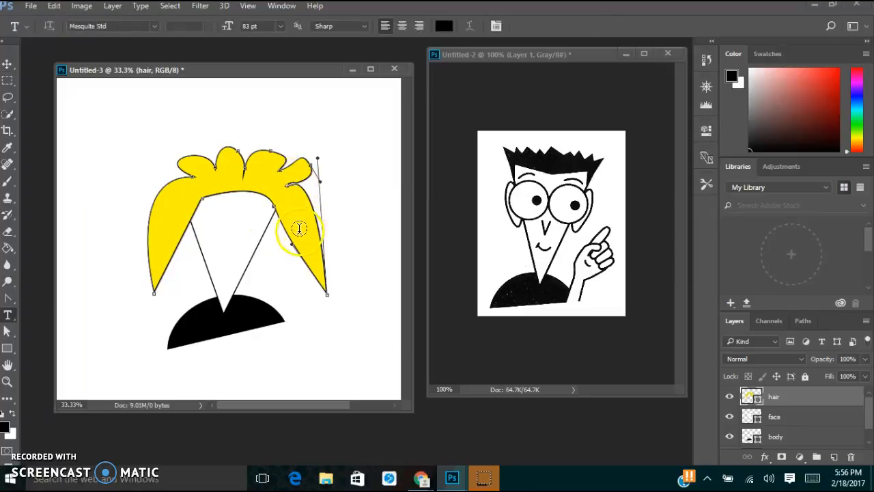
key(ctrl+t)
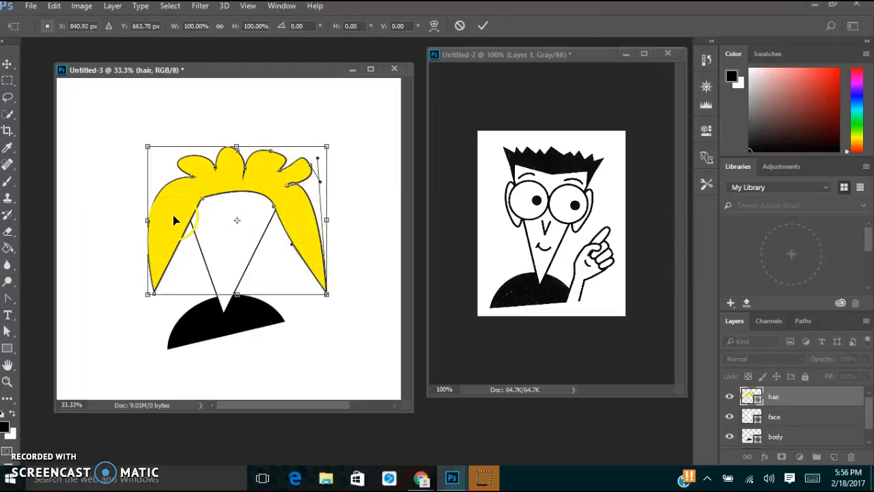
drag(151, 221, 168, 220)
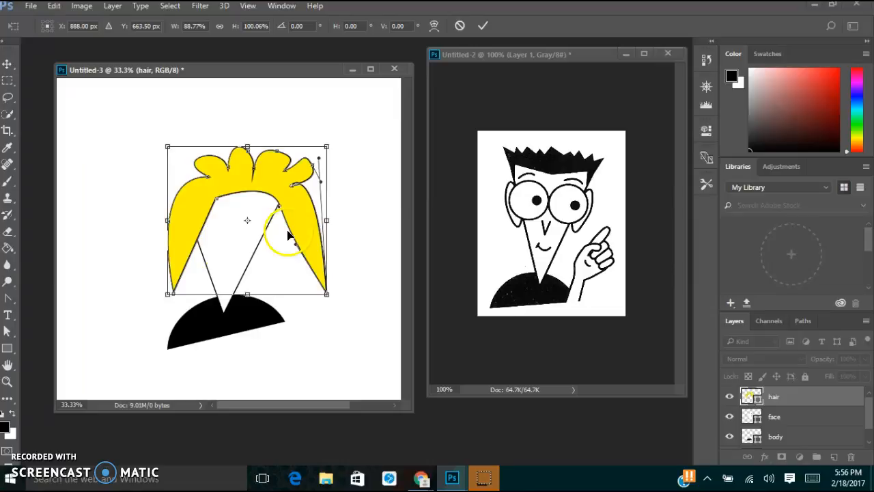
drag(328, 222, 298, 223)
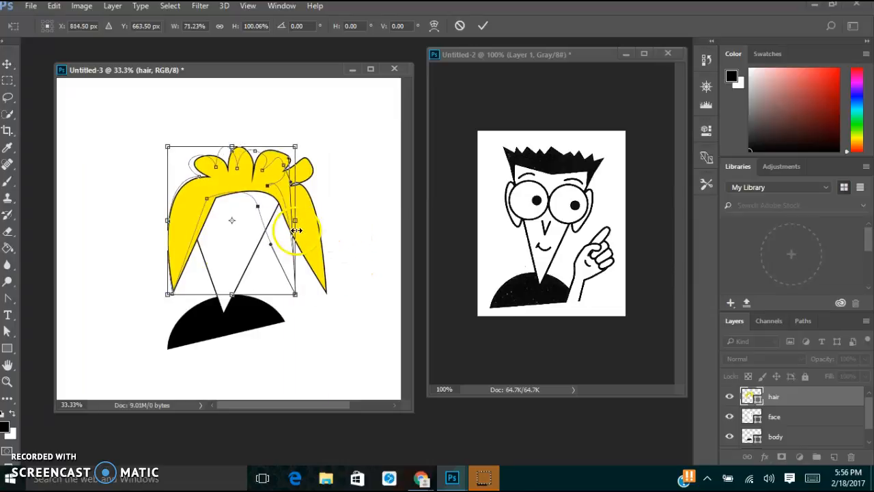
mouse_move(259, 187)
mouse_down()
mouse_move(261, 171)
mouse_move(255, 182)
mouse_up()
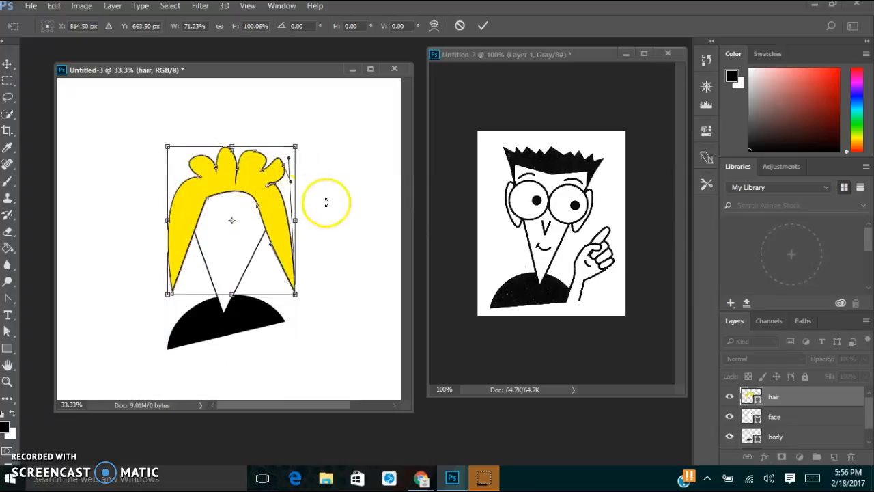
click(483, 26)
key(t)
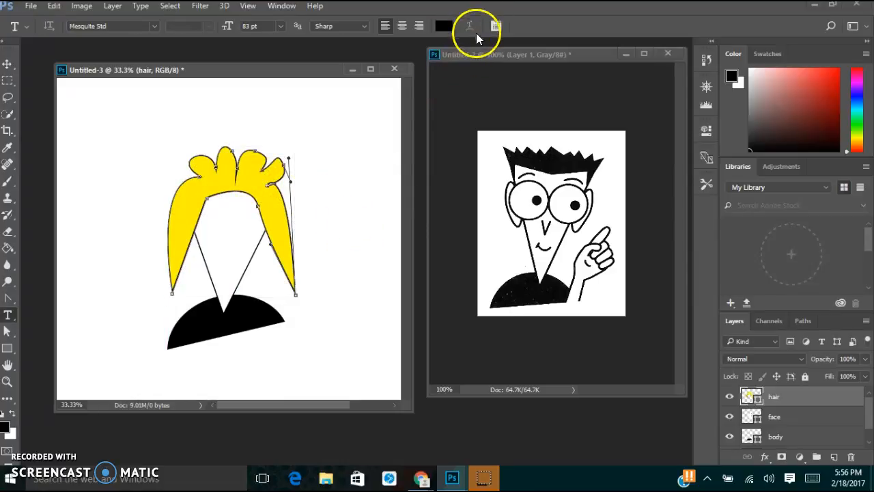
click(7, 65)
click(358, 229)
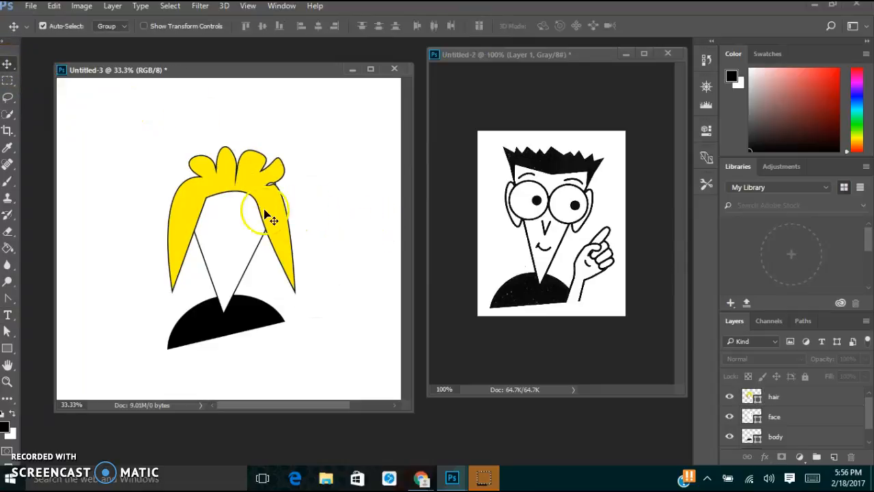
Using Combine Shapes, add an ellipse about 267 by 231 px to the hair shape over its middle tufts.
click(236, 178)
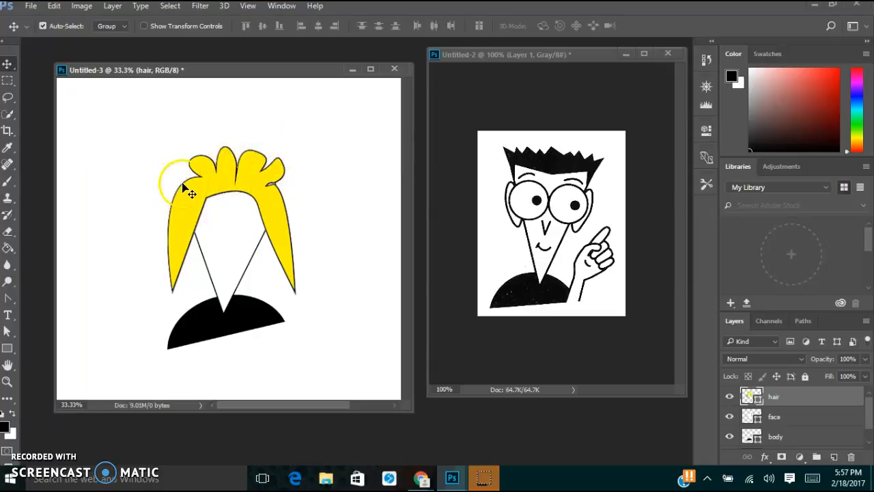
drag(14, 354, 34, 372)
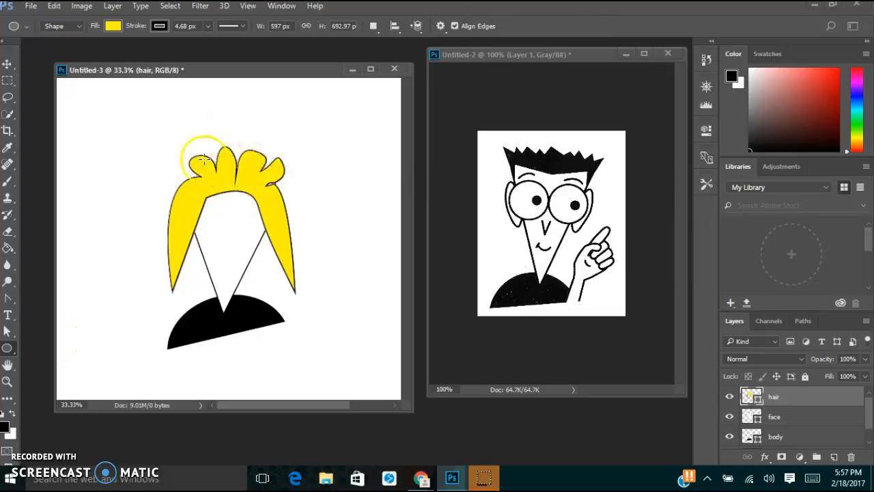
click(372, 28)
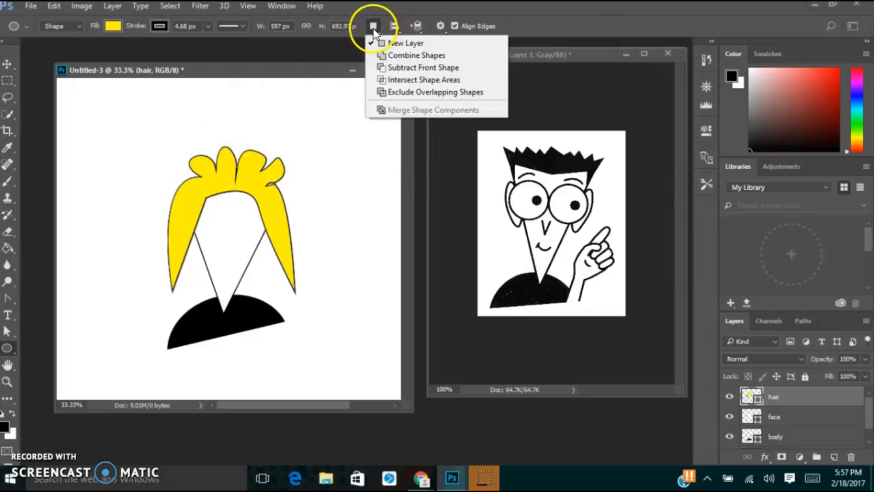
click(403, 55)
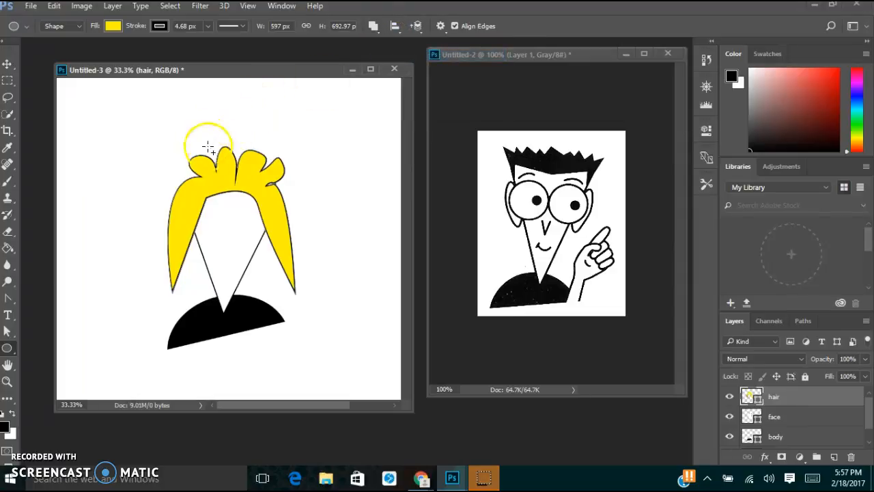
drag(210, 136, 277, 172)
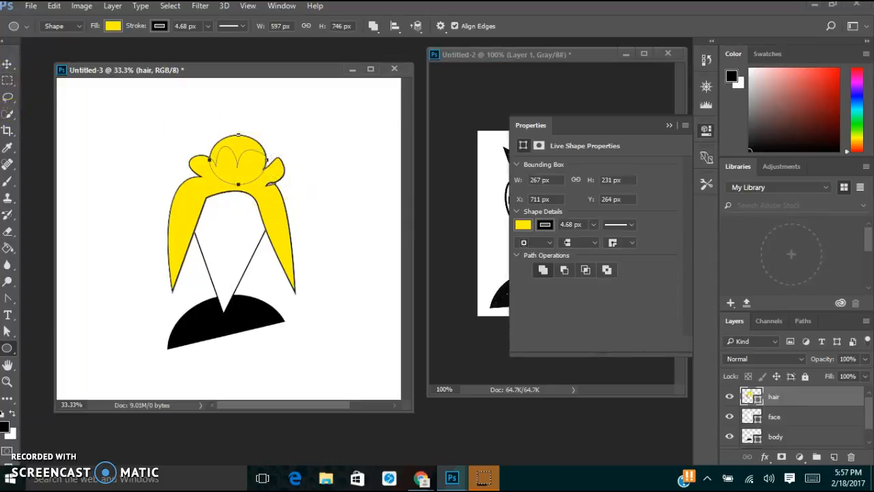
click(800, 443)
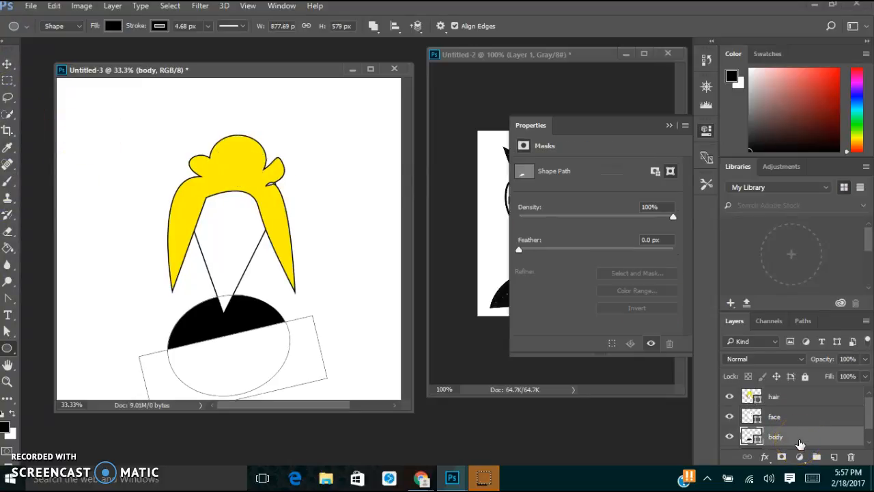
click(796, 399)
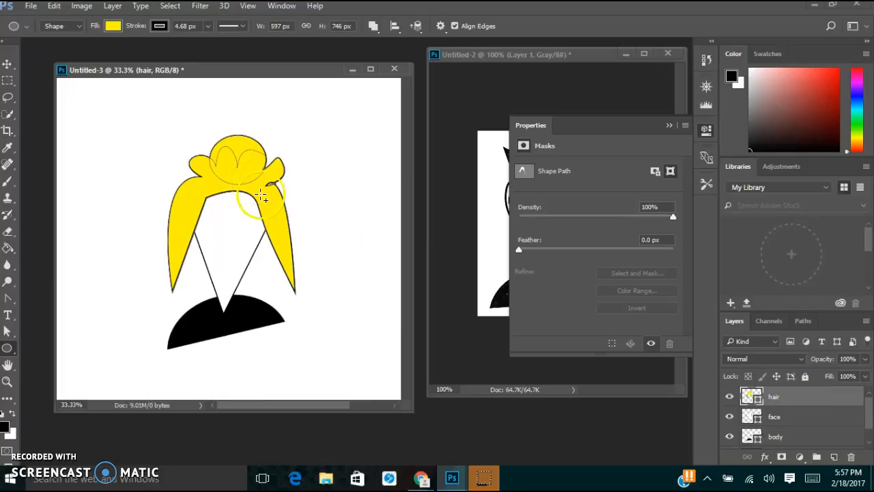
click(373, 26)
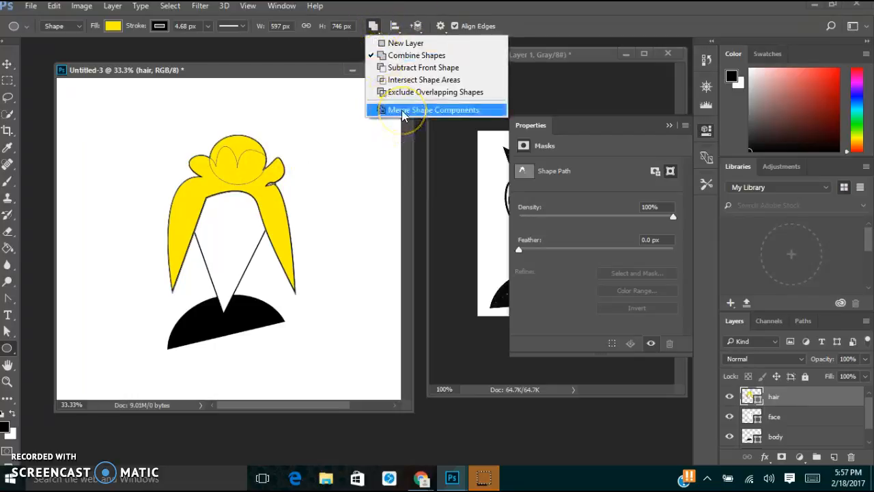
click(402, 111)
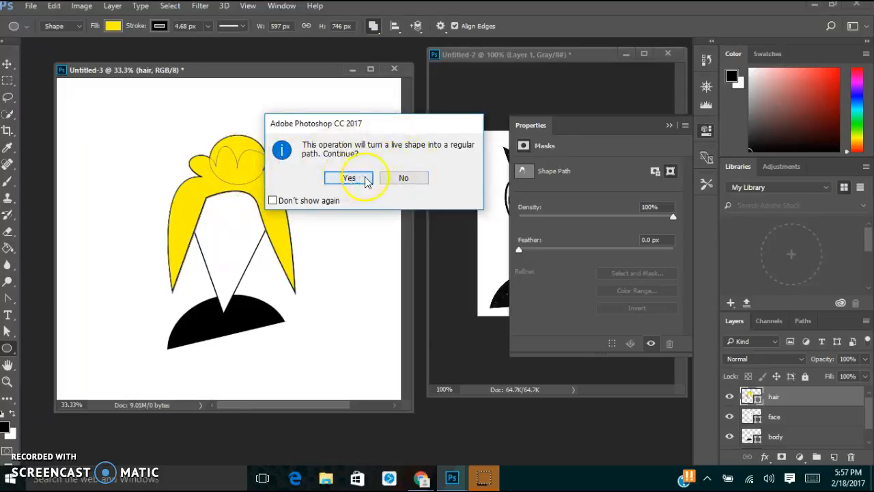
click(404, 180)
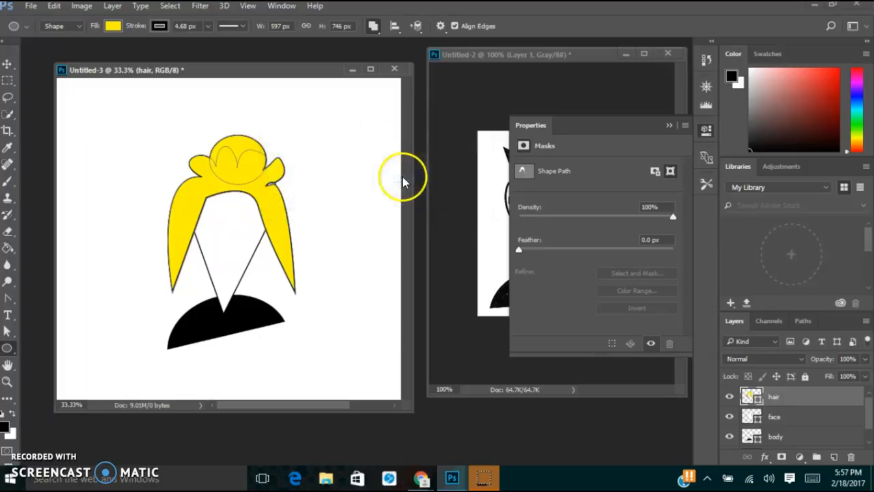
On a new shape layer above the face layer, draw a white eye ellipse about 228 by 216 px in the empty area beside the hair.
click(772, 418)
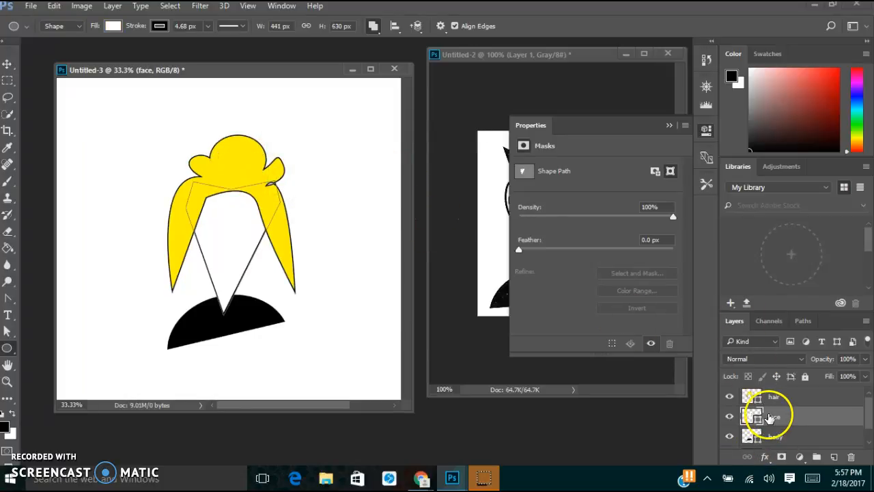
click(670, 125)
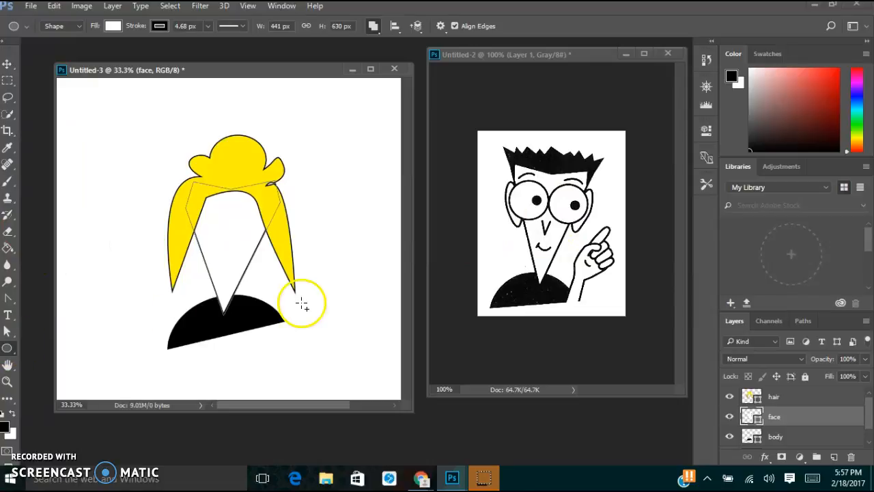
click(380, 33)
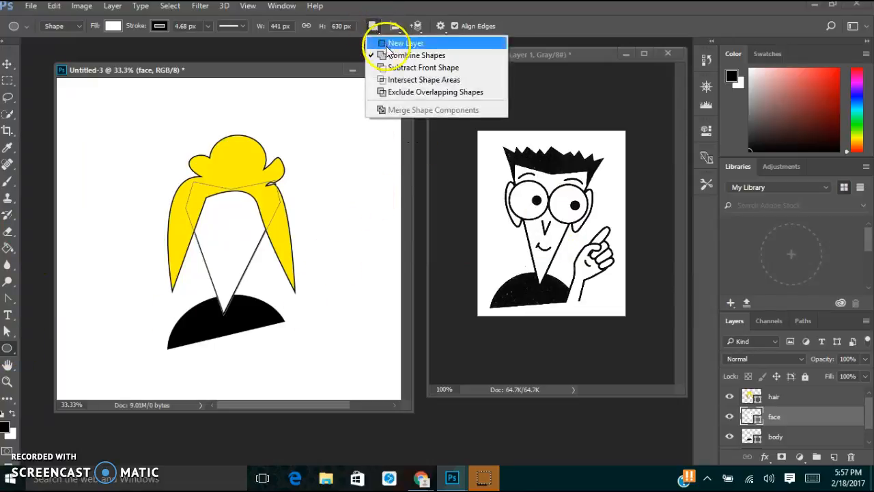
click(385, 42)
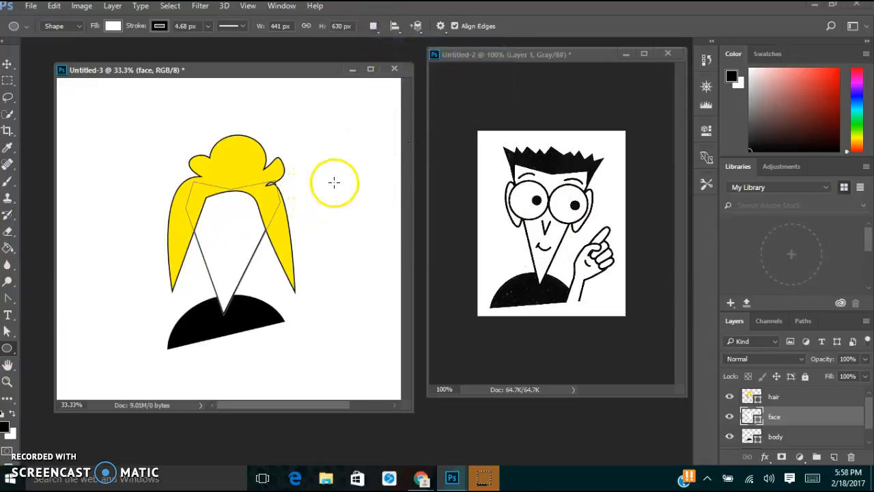
drag(335, 171, 381, 215)
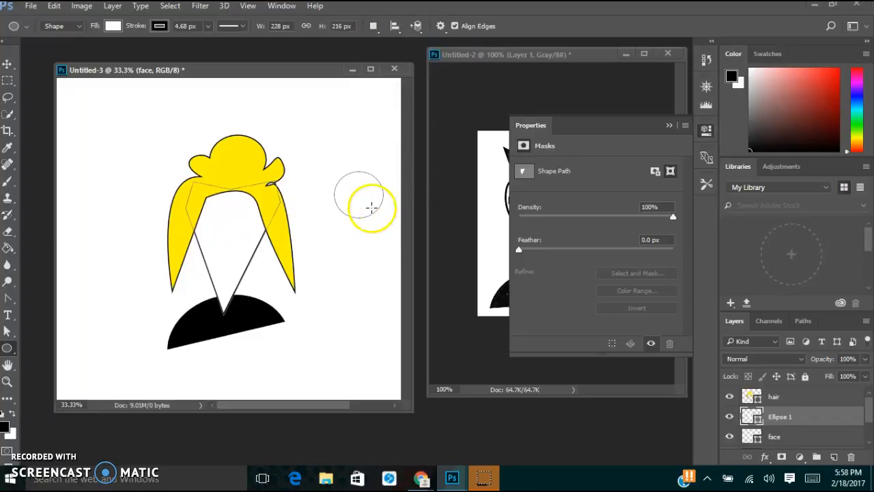
Draw a pupil ellipse about 75 by 78 px in the middle of the eye and fill it with black.
drag(349, 185, 365, 201)
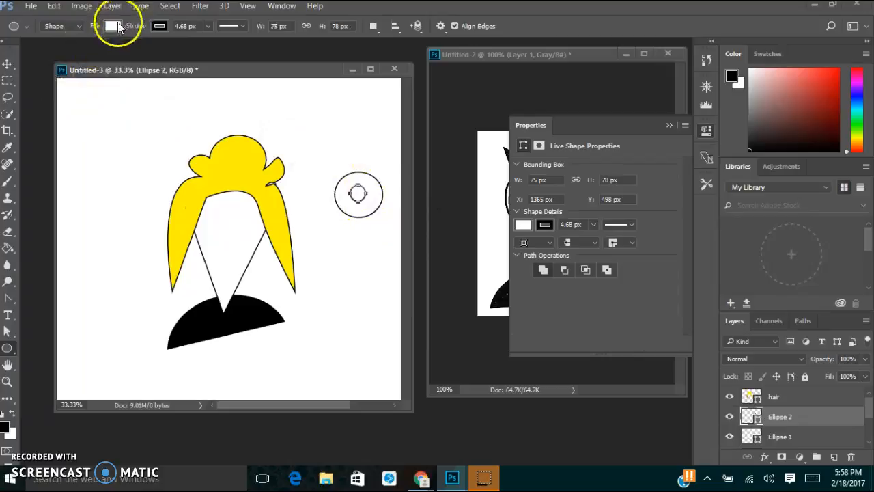
click(113, 26)
click(63, 94)
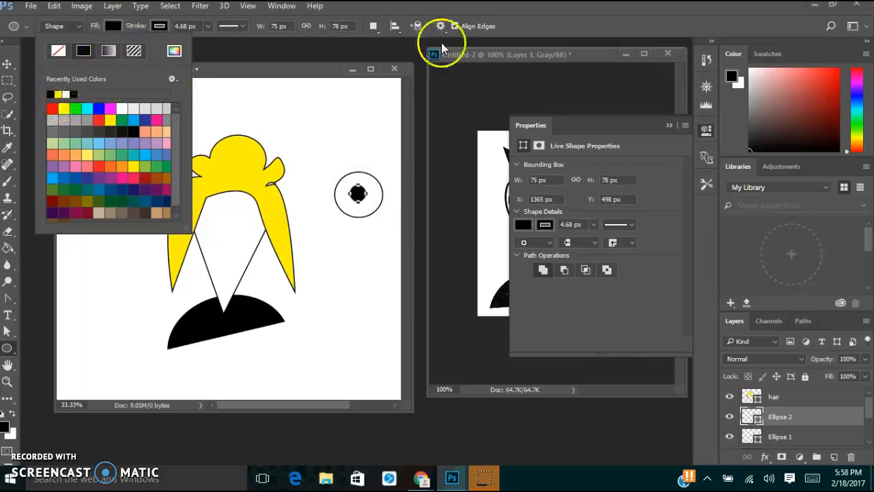
Try to select the eye outline and pupil ellipses together with the Path Selection tool.
click(543, 19)
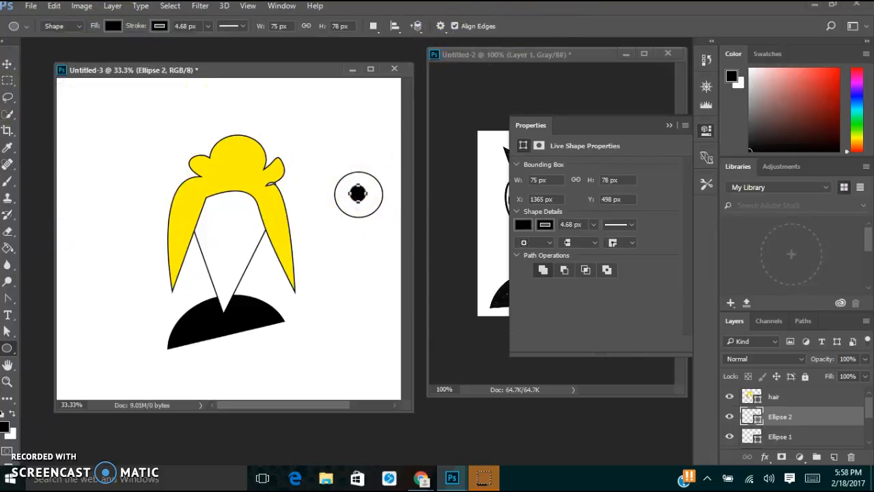
click(7, 331)
click(36, 329)
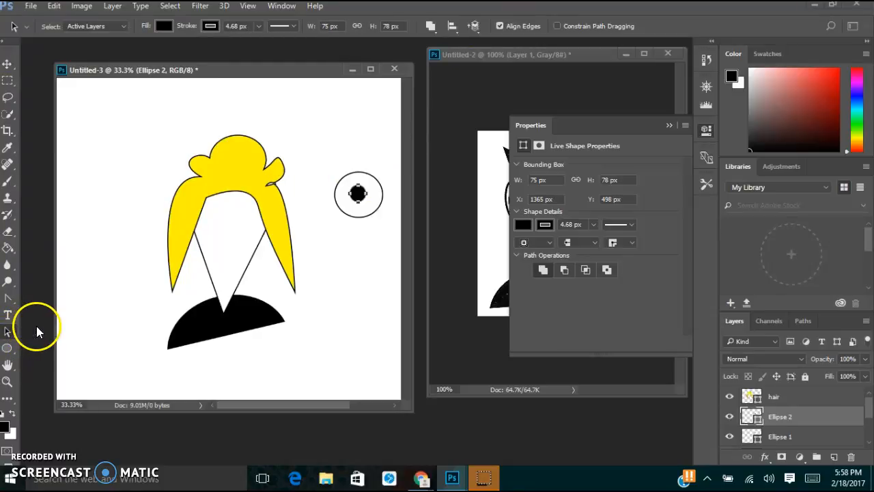
click(334, 160)
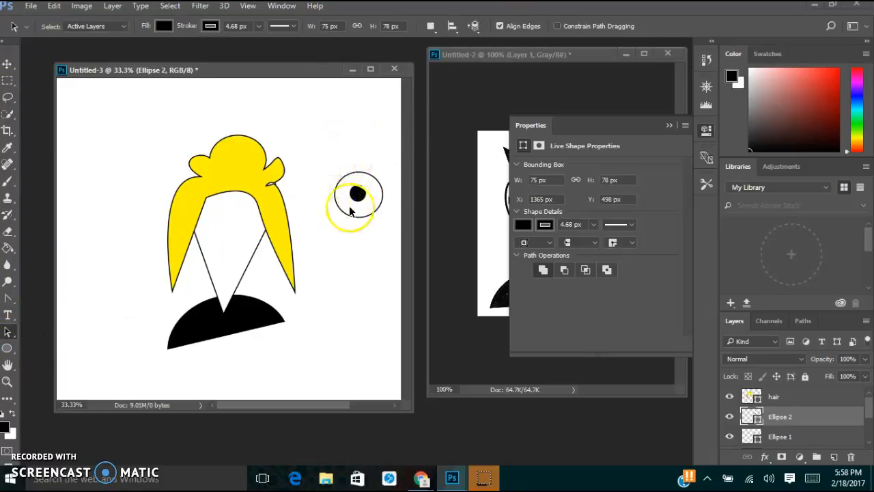
mouse_move(329, 165)
mouse_down()
mouse_move(379, 229)
mouse_move(388, 227)
mouse_up()
click(362, 149)
drag(390, 248, 391, 248)
click(362, 196)
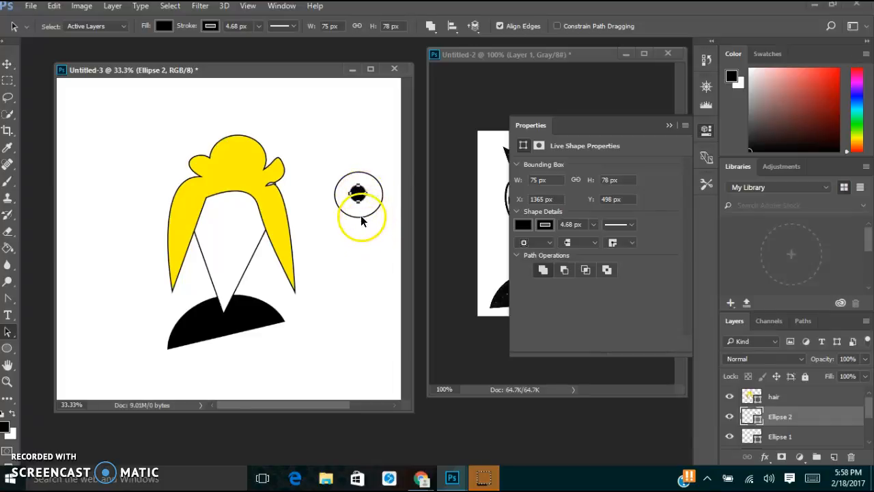
Group the Ellipse 2 pupil layer with the Ellipse 1 eye layer and name the group eyeball.
click(729, 417)
click(730, 416)
click(730, 436)
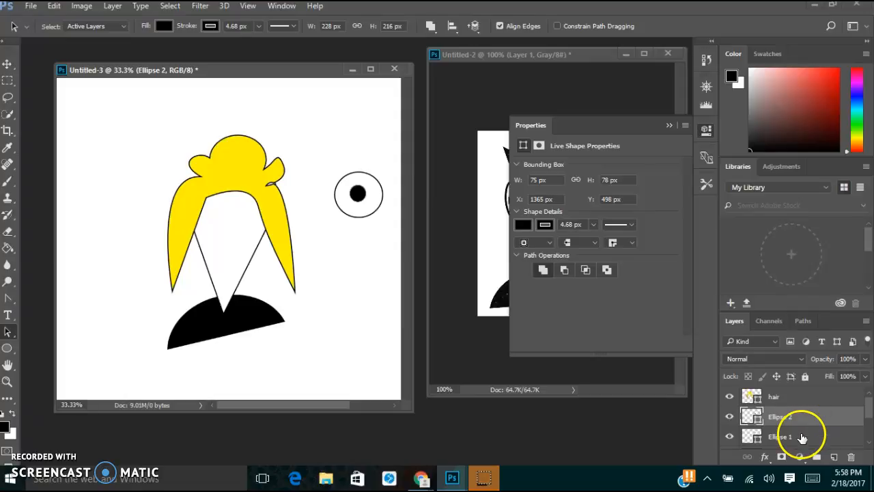
shift+click(804, 438)
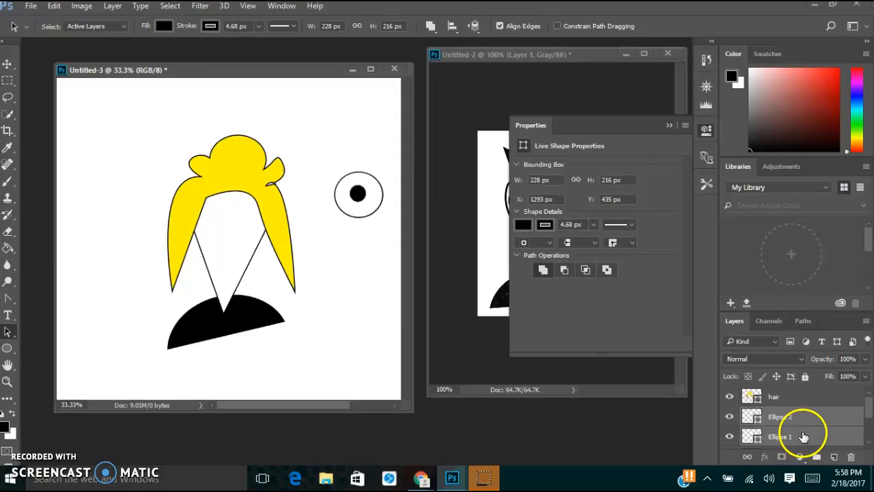
click(57, 9)
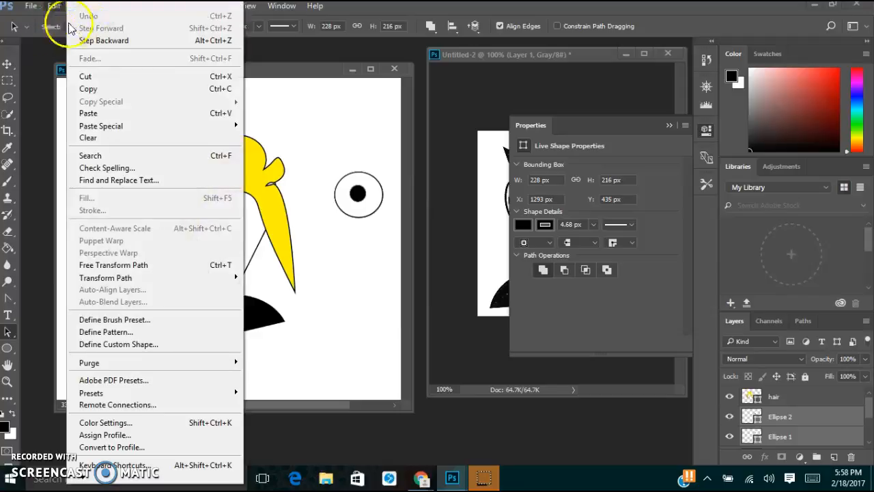
click(54, 8)
click(113, 6)
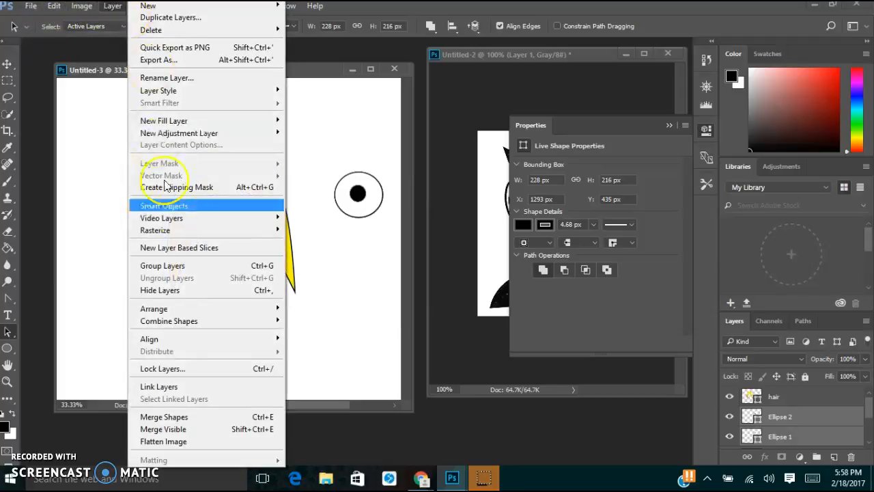
click(261, 268)
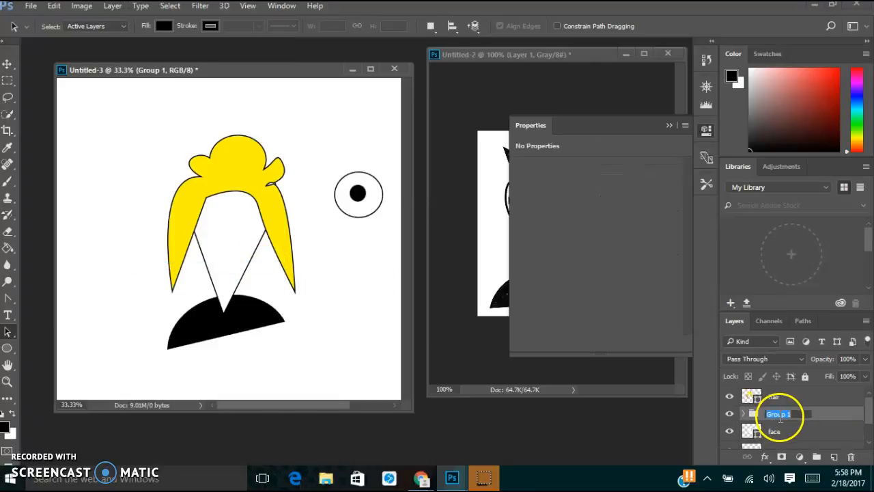
click(779, 416)
text(eyeball)
key(Return)
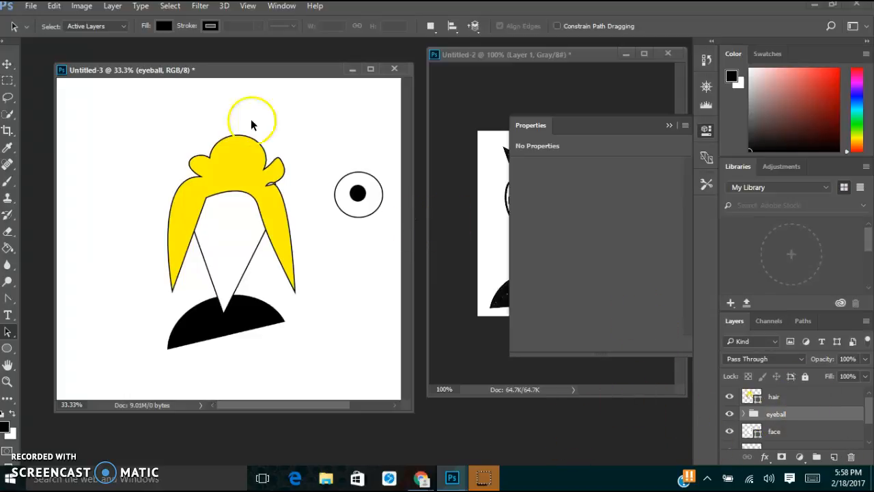
Try moving the pupil on its own with the Move tool's Auto-Select set to Layer, and undo the move.
click(8, 63)
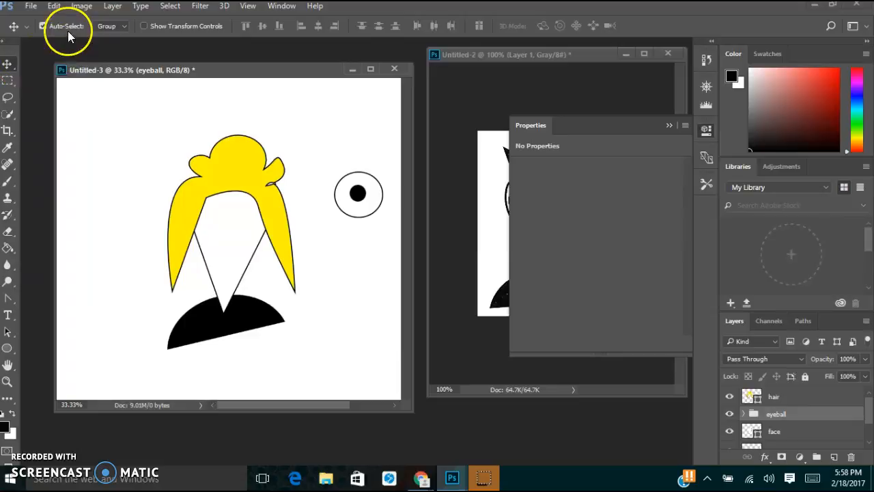
click(104, 27)
click(108, 37)
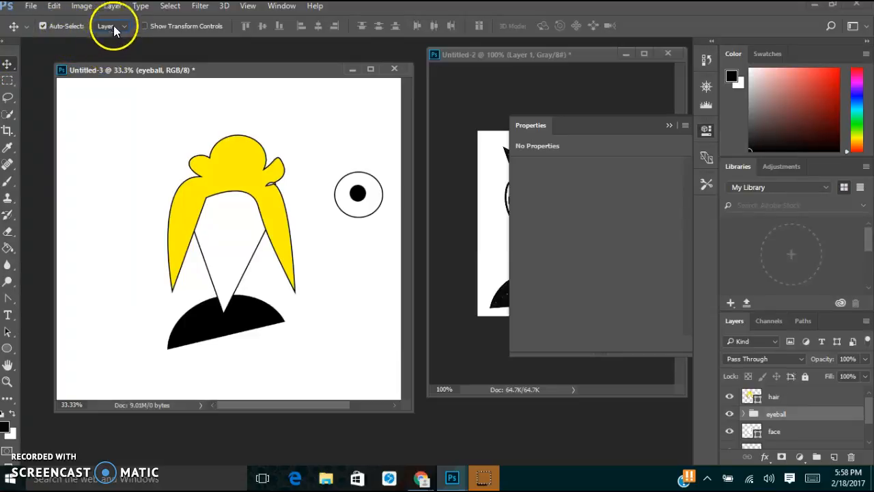
click(358, 193)
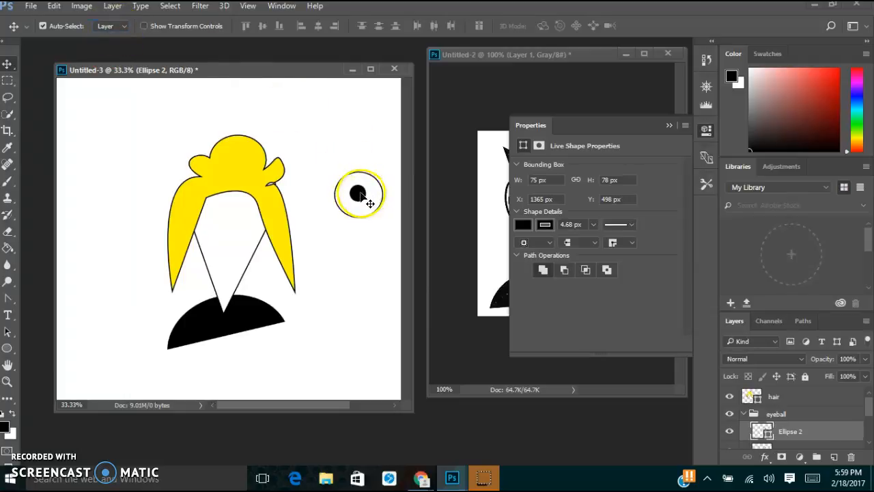
drag(367, 200, 351, 213)
key(ctrl+z)
Set Auto-Select to Group and move the whole eyeball group onto the upper part of the face.
click(117, 26)
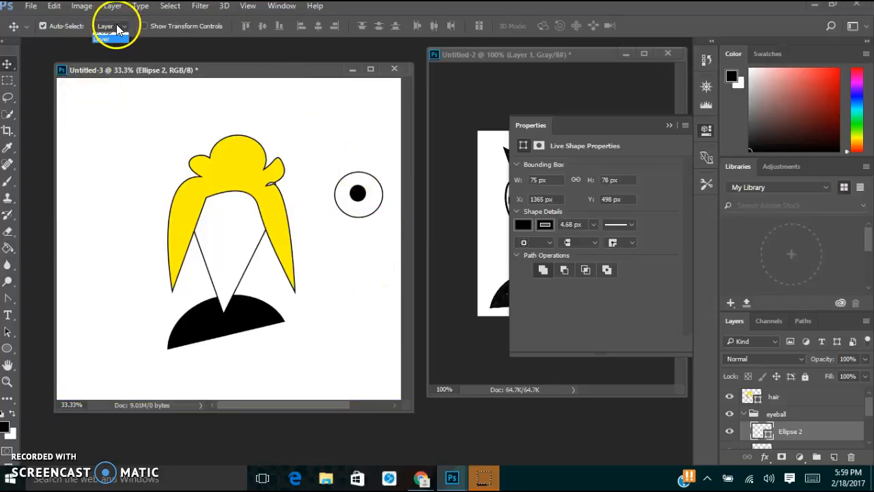
click(104, 36)
drag(354, 205, 230, 226)
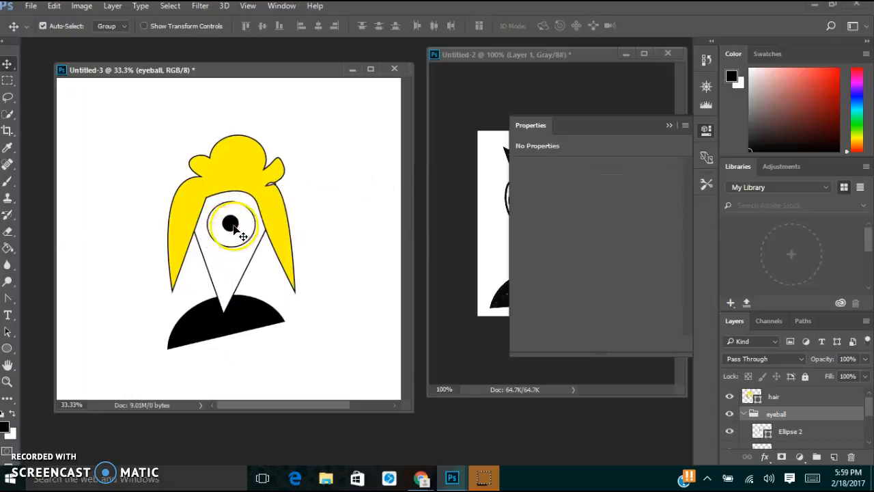
Shrink the eyeball group with Free Transform to fit the face's left half and duplicate it to the right as the second eye.
key(ctrl+t)
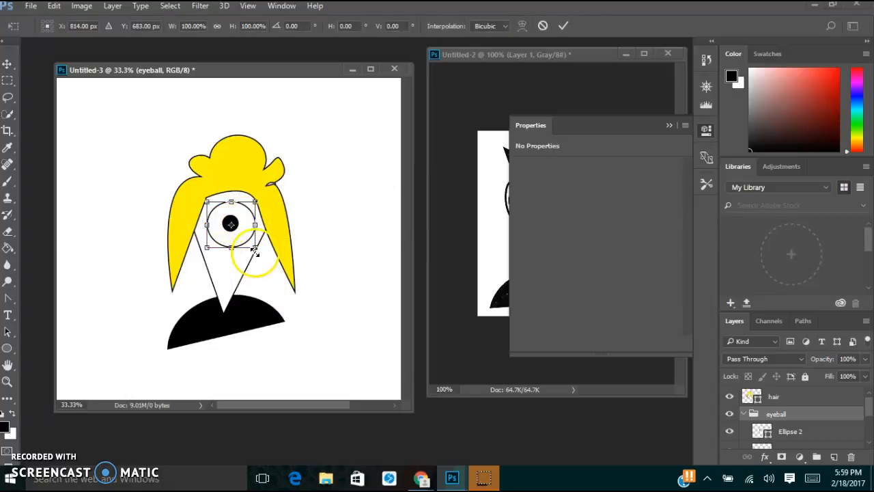
drag(254, 247, 215, 221)
key(Return)
click(670, 126)
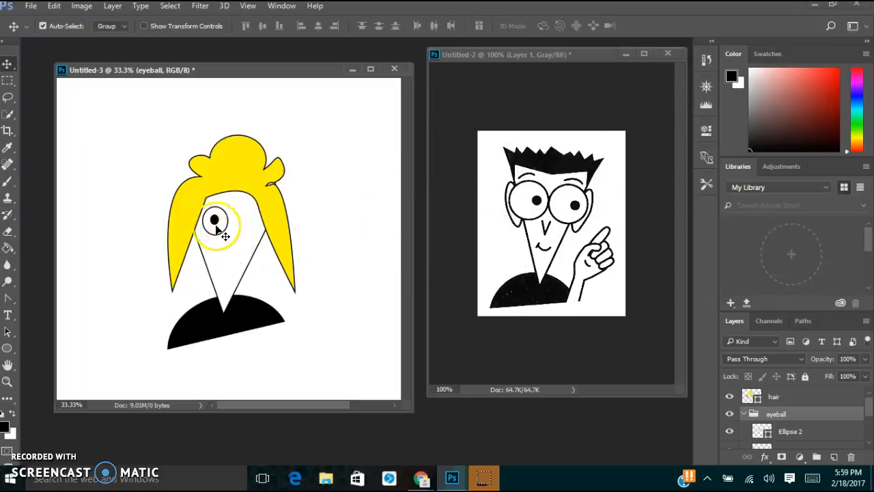
drag(219, 227, 245, 220)
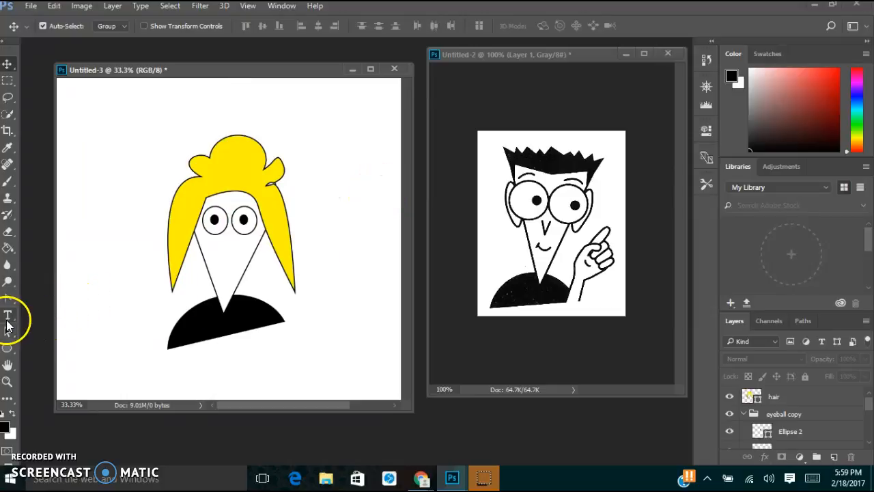
With the Pen tool, draw an open V-shaped nose about 81 by 84 px between and below the eyes.
click(8, 298)
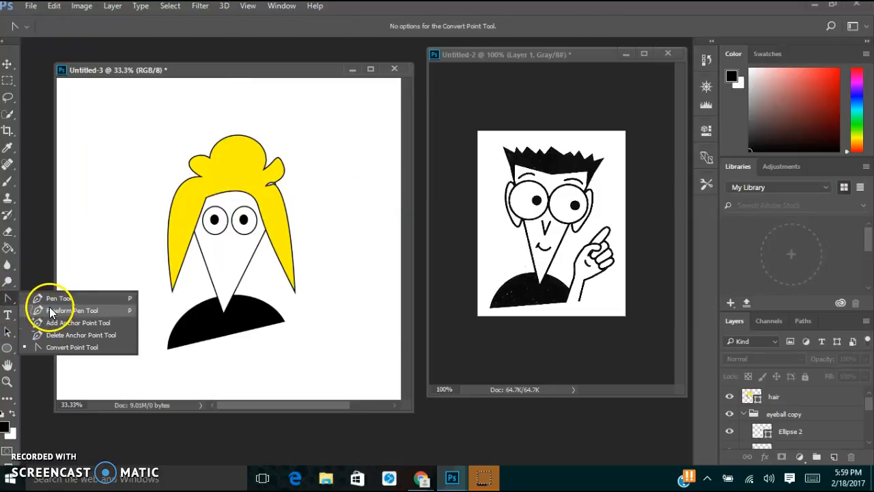
click(55, 299)
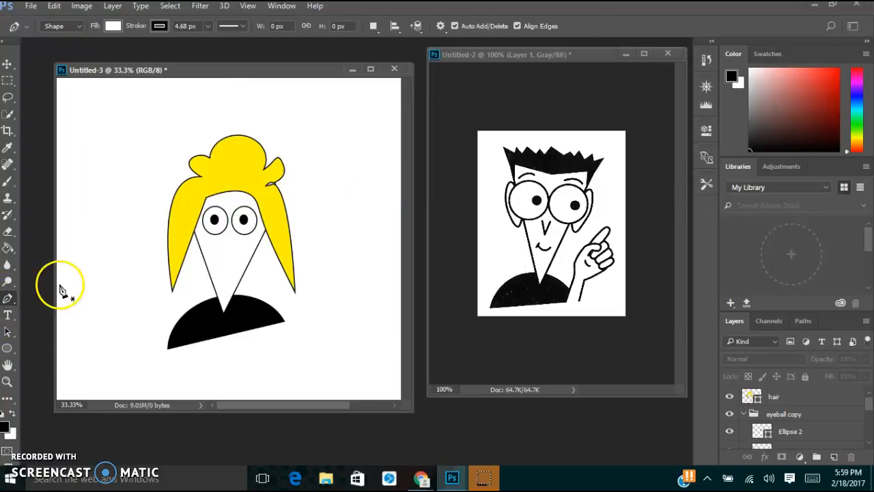
click(221, 243)
click(227, 259)
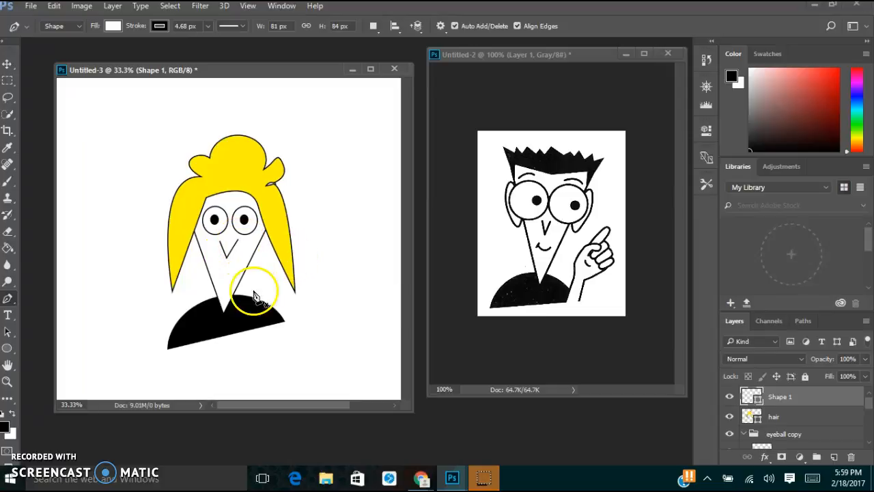
Draw a curved smile about 84 by 36 px below the nose as a separate Pen shape layer.
click(218, 268)
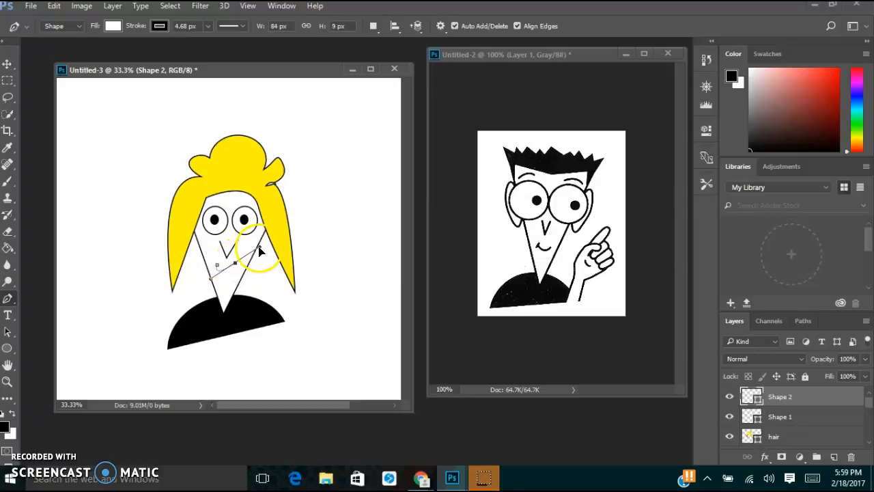
drag(259, 252, 246, 250)
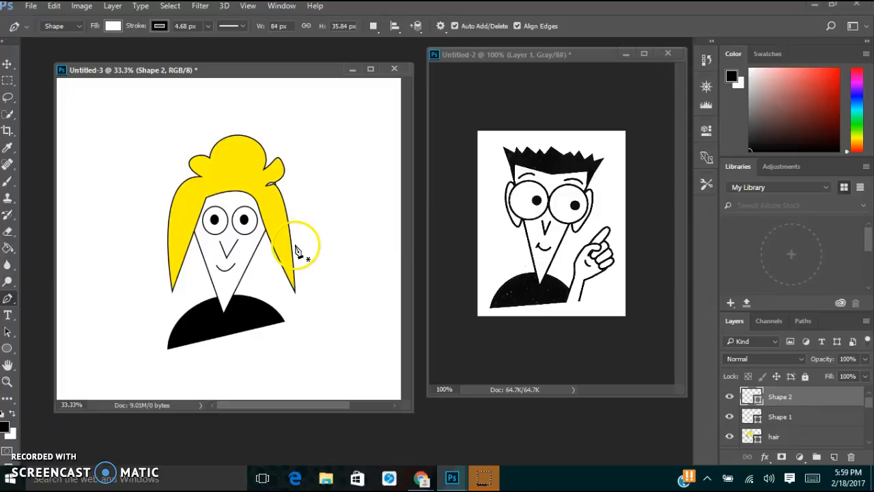
click(236, 185)
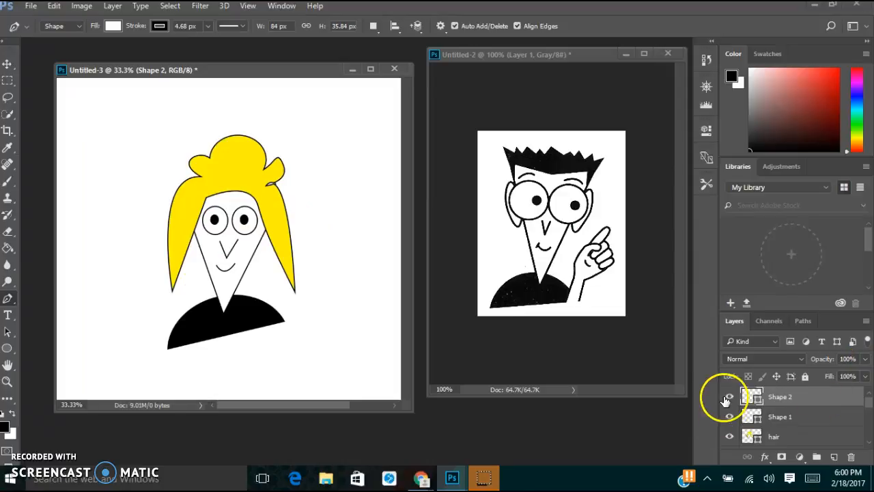
Rename the Shape 2 layer to mouth and the Shape 1 layer to nose.
double_click(785, 399)
text(mouth)
key(Return)
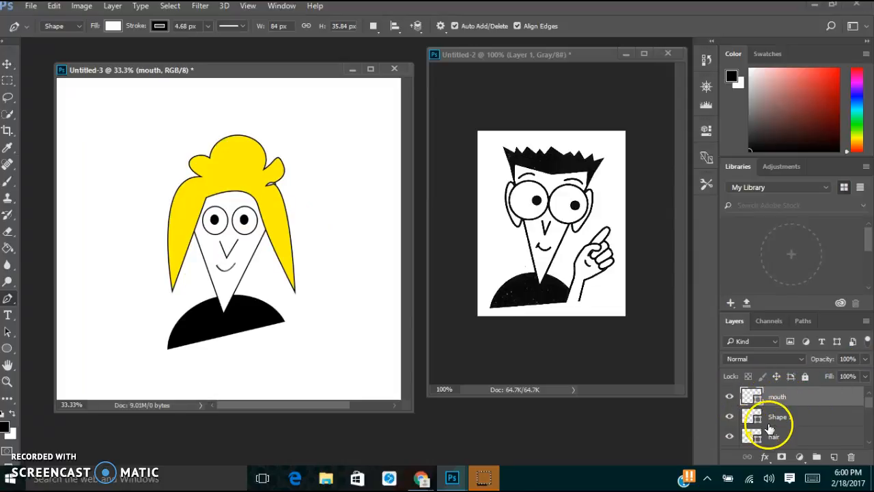
double_click(779, 417)
text(nose)
key(Return)
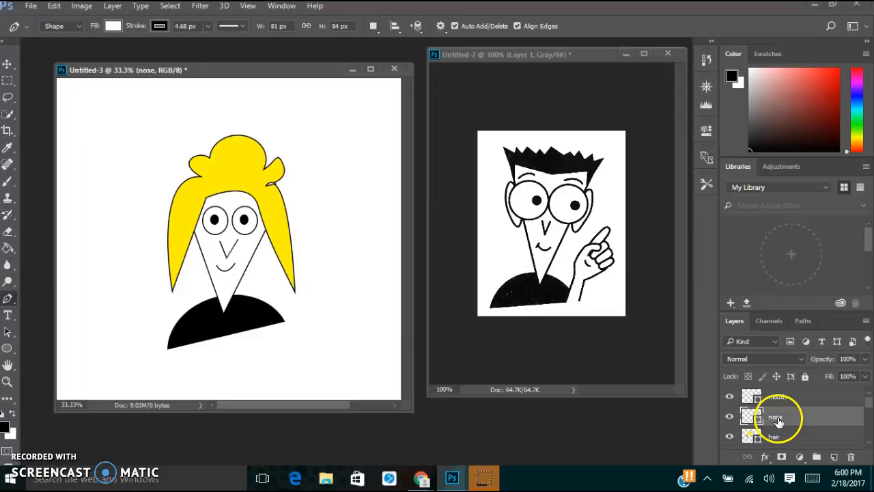
Float and lengthen the layer list, and group all layers from mouth down to body under the name dummy guy.
drag(737, 319, 464, 99)
drag(542, 236, 534, 440)
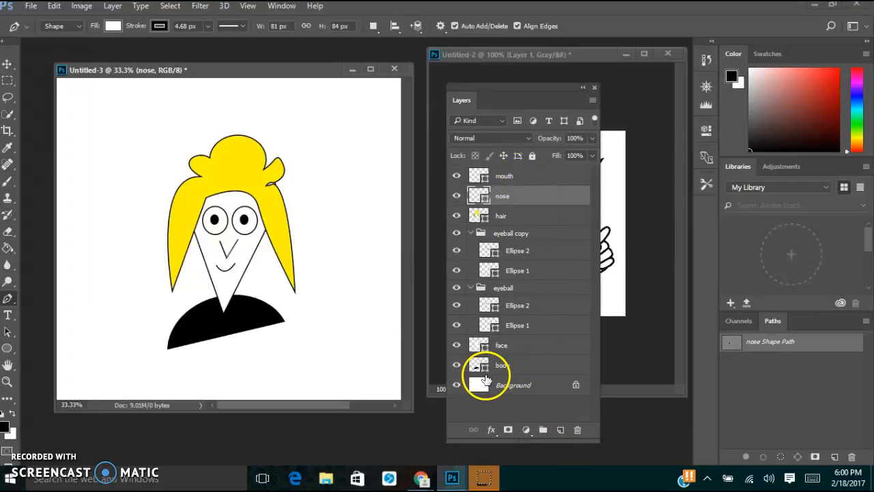
click(497, 364)
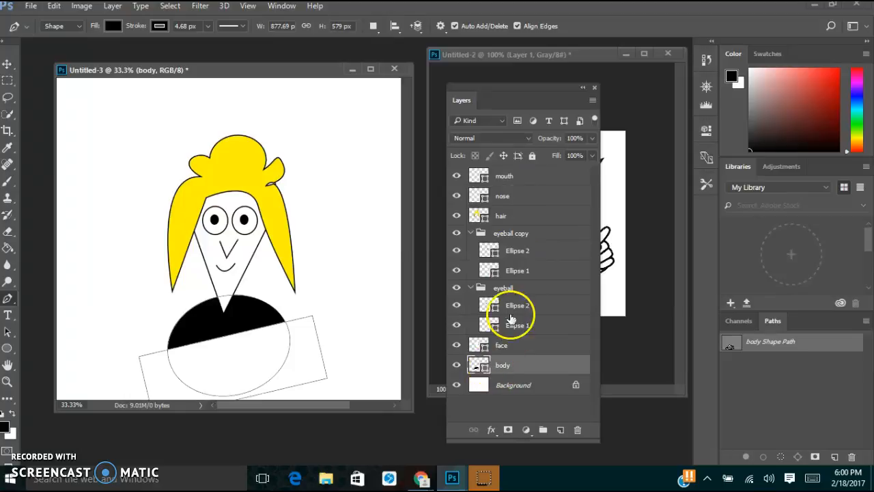
click(506, 178)
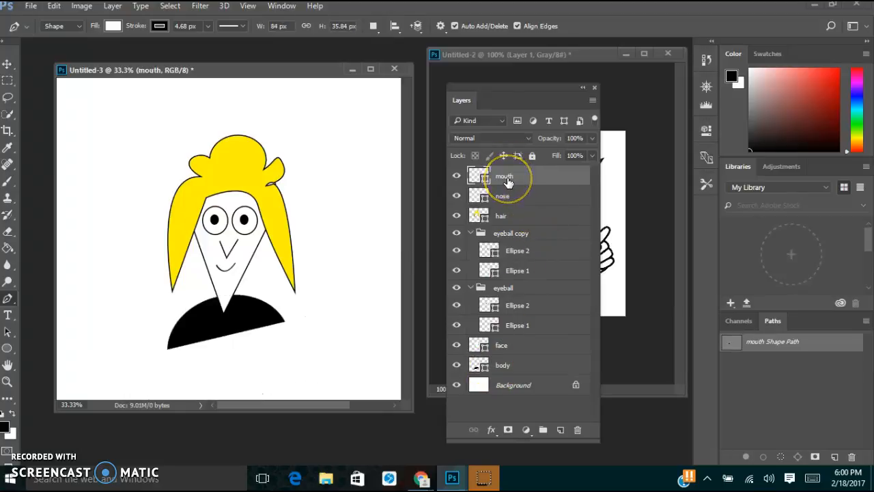
shift+click(484, 369)
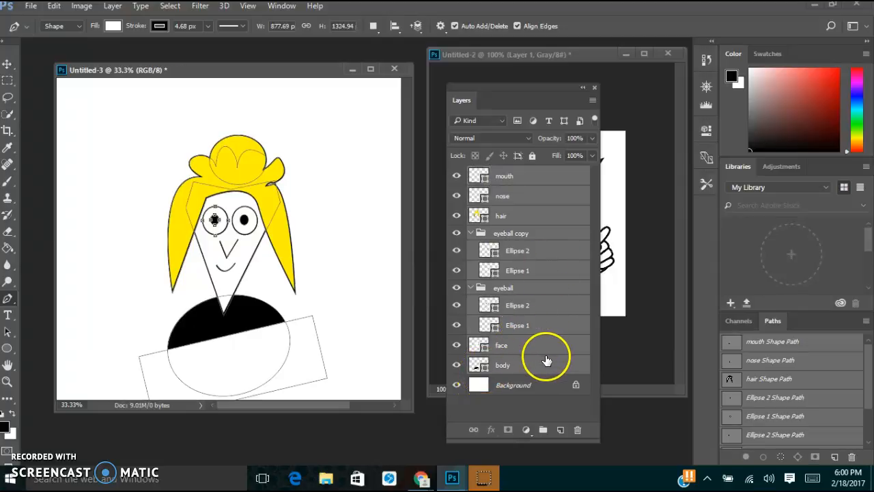
key(ctrl+g)
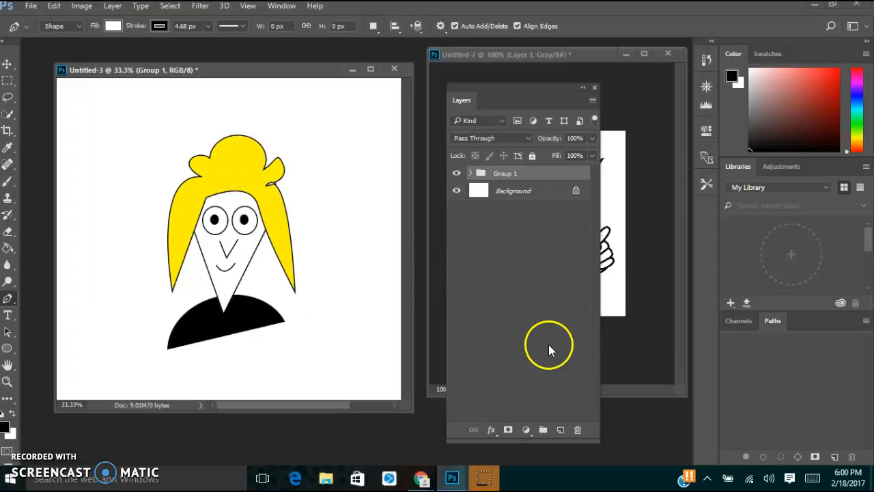
double_click(506, 173)
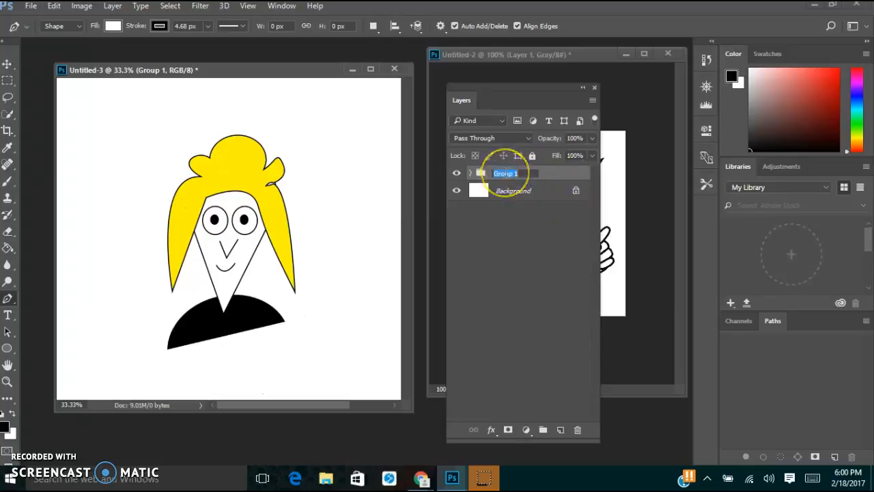
text(dummy guy)
key(Return)
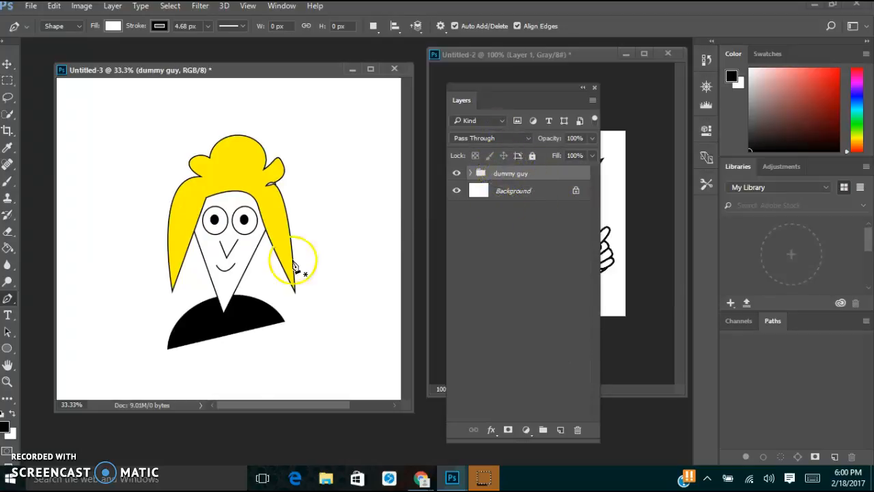
Move the dummy guy group toward the upper-left of the canvas and deselect it.
click(8, 63)
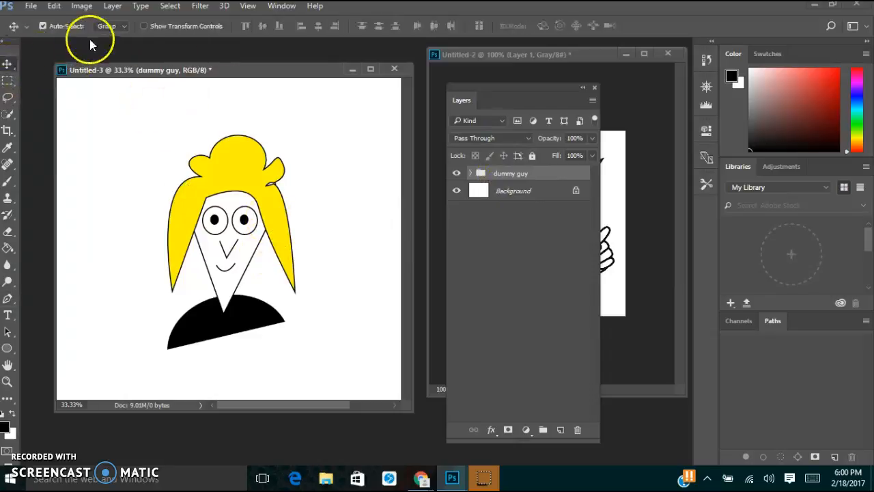
mouse_move(234, 174)
mouse_down()
mouse_move(151, 144)
mouse_move(134, 157)
mouse_move(166, 119)
mouse_move(176, 153)
mouse_move(164, 177)
mouse_move(163, 154)
mouse_up()
click(236, 172)
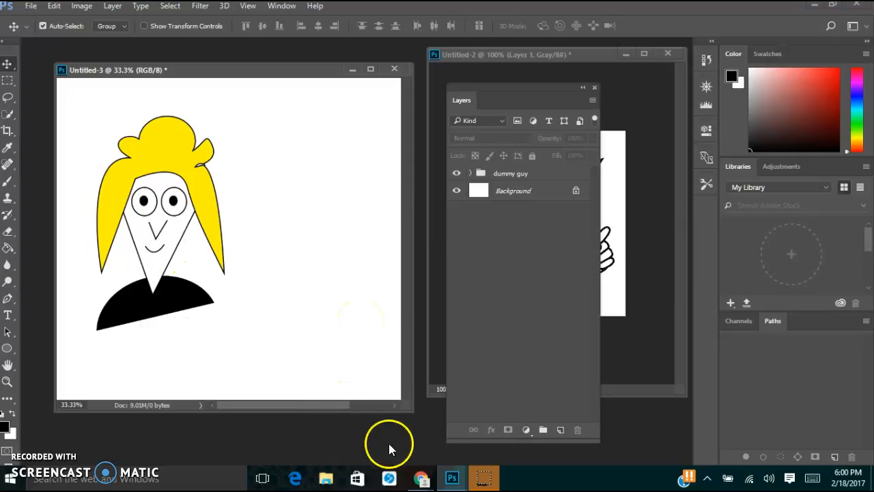
Switch to Chrome, open a new tab and search Google Images for "golf tee".
mouse_move(416, 473)
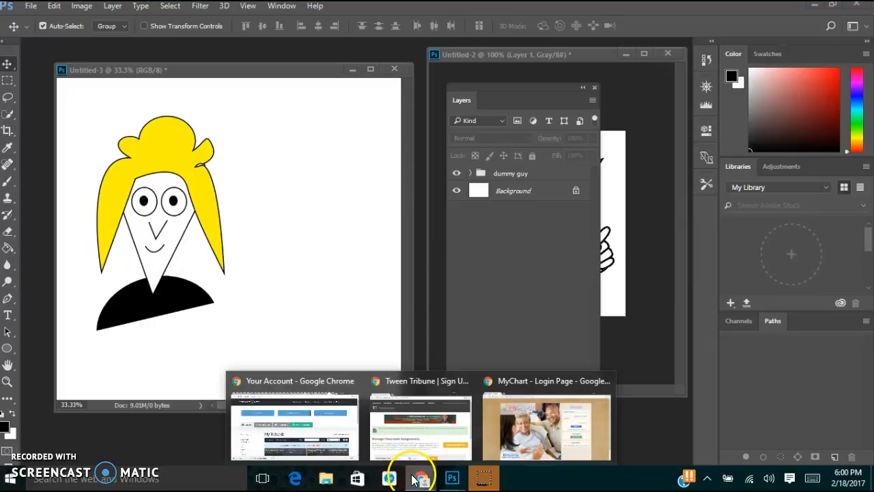
click(317, 458)
click(649, 8)
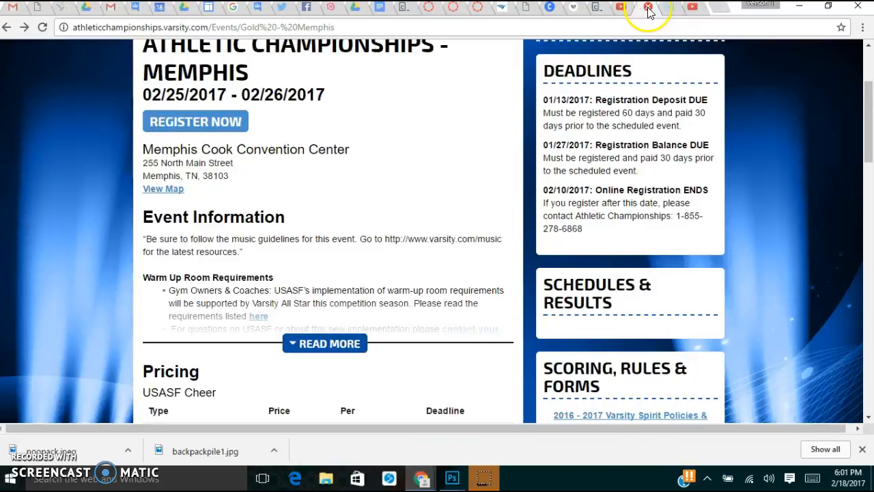
click(724, 9)
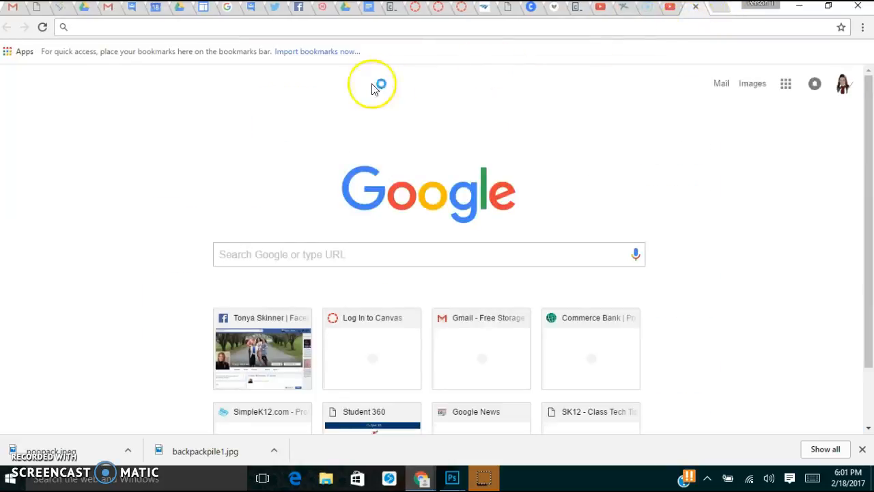
click(272, 251)
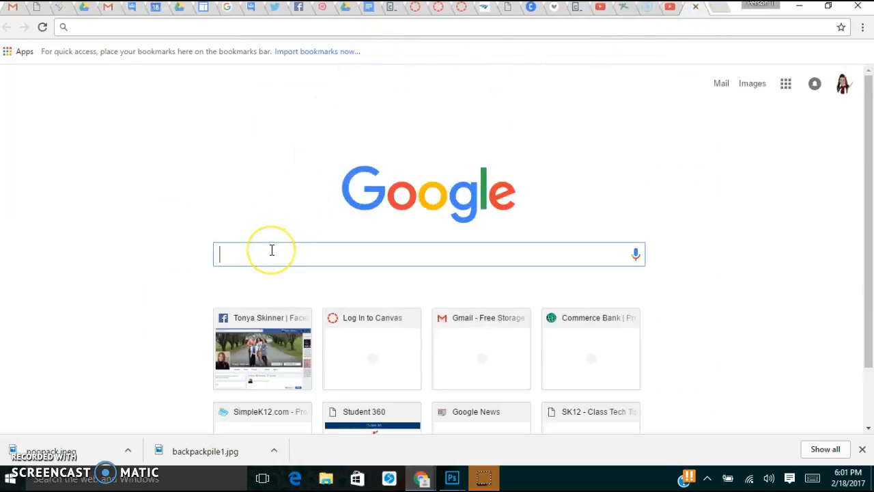
text(golf t)
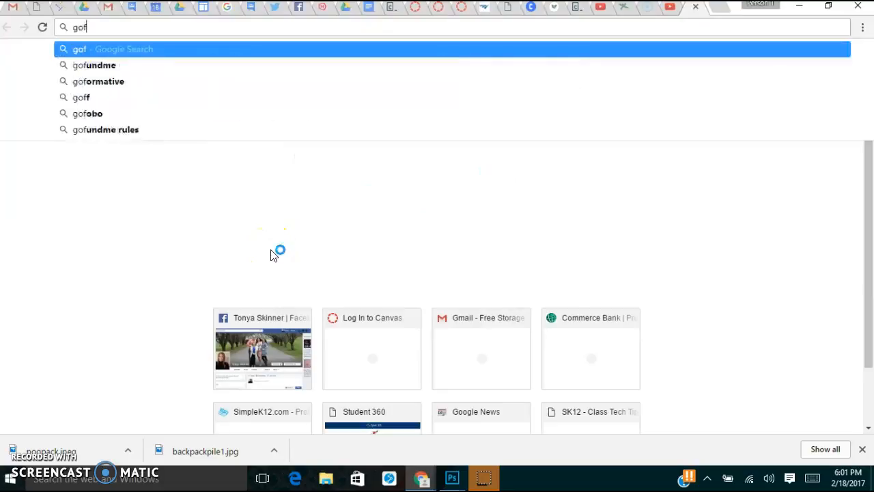
text(ee)
key(Return)
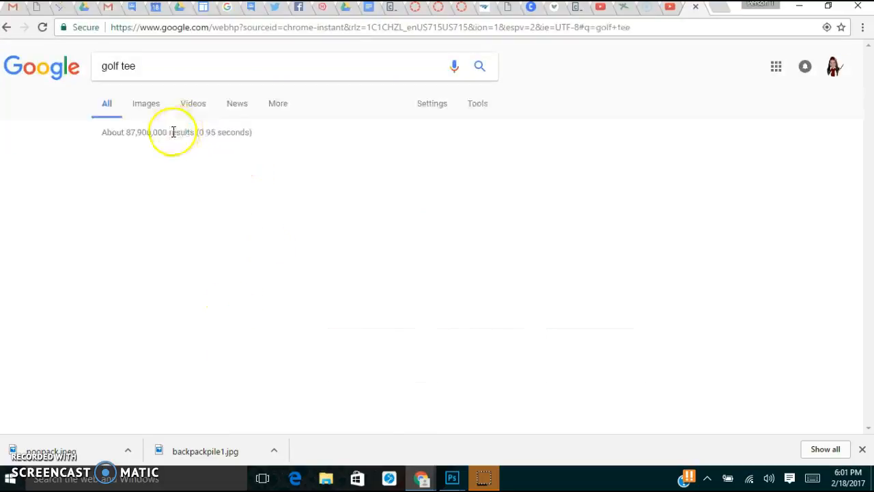
click(150, 105)
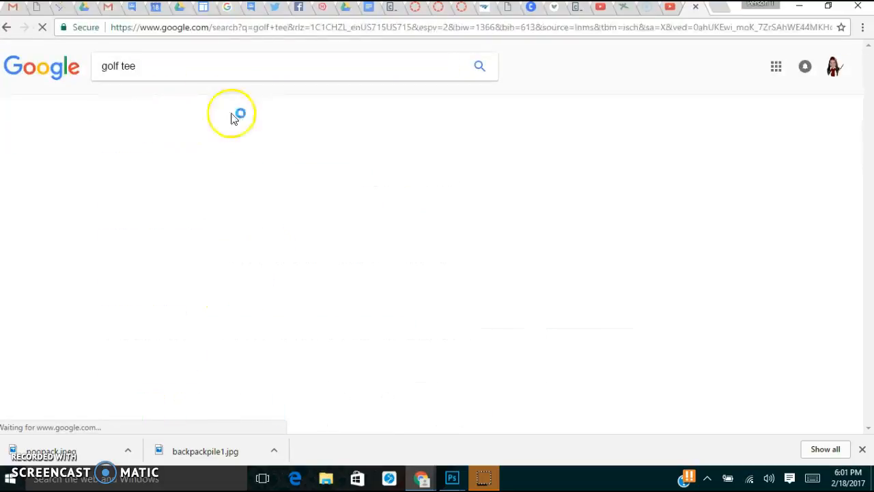
Filter the golf tee image results by color to Black and white.
click(478, 92)
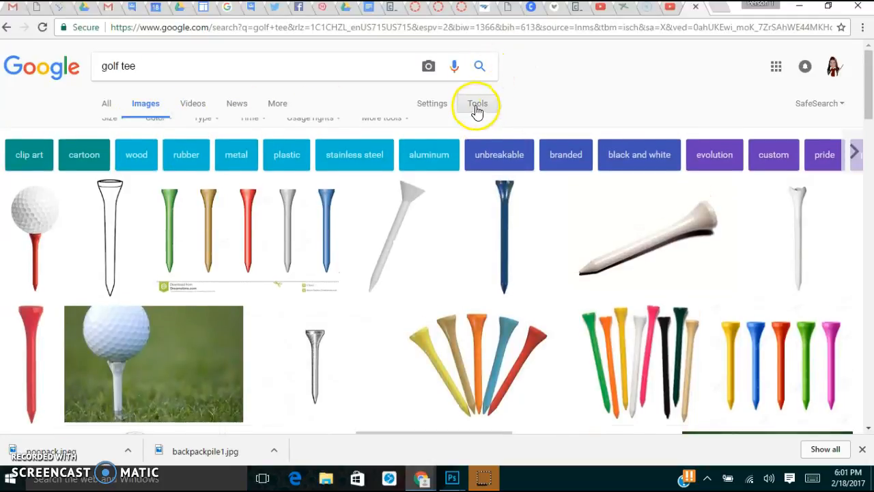
click(158, 127)
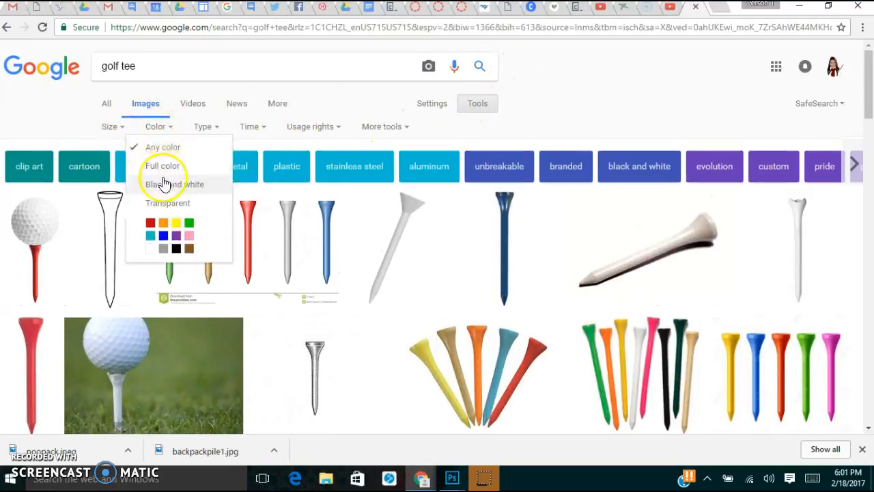
click(170, 184)
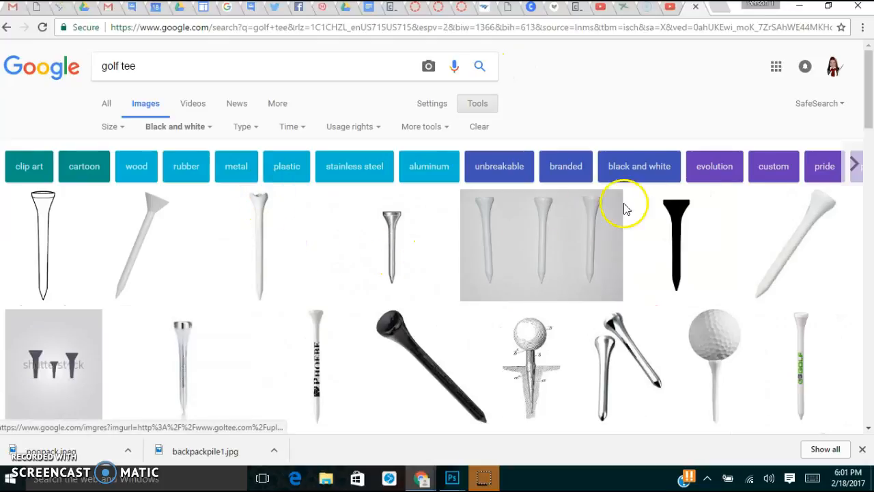
Open the solid black golf tee result from Spreadshirt and copy its image.
click(666, 246)
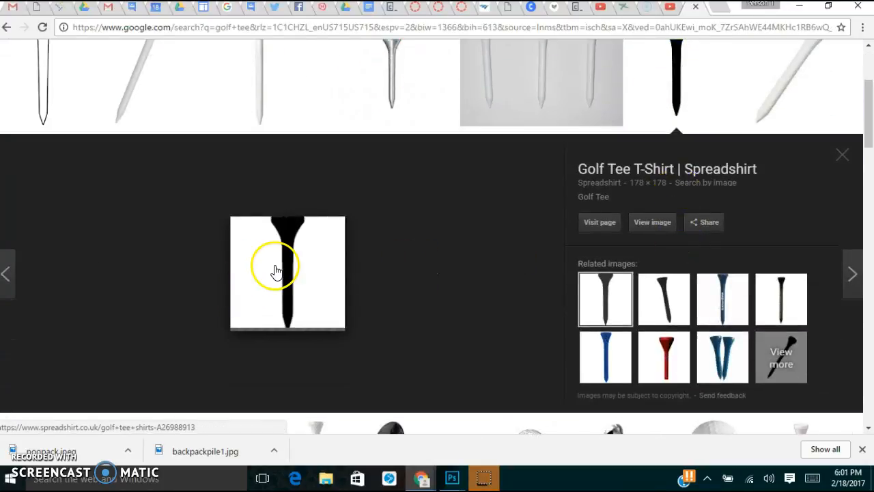
right_click(289, 239)
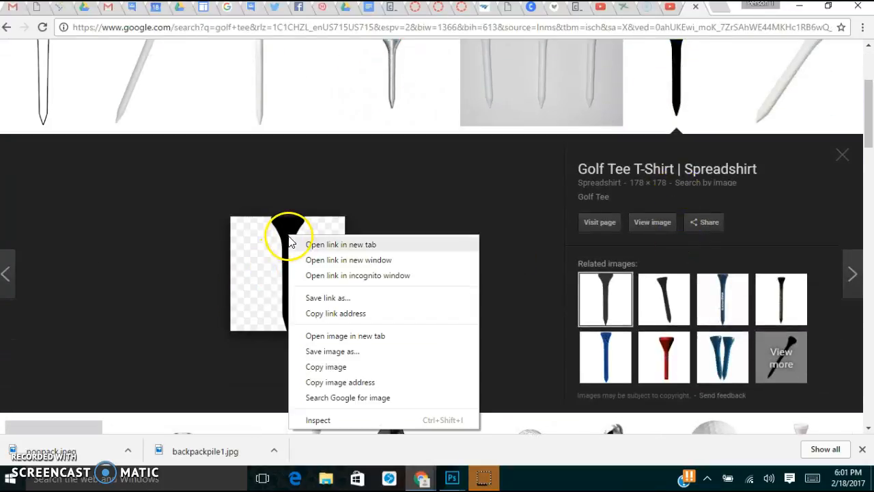
click(318, 366)
Try pasting the copied golf tee image into the Untitled-3 document in Photoshop, and undo the paste.
mouse_move(454, 482)
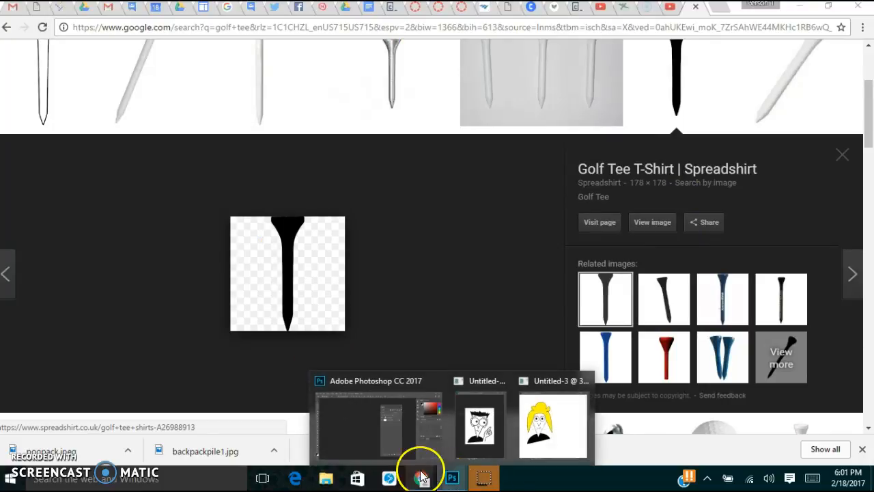
click(432, 442)
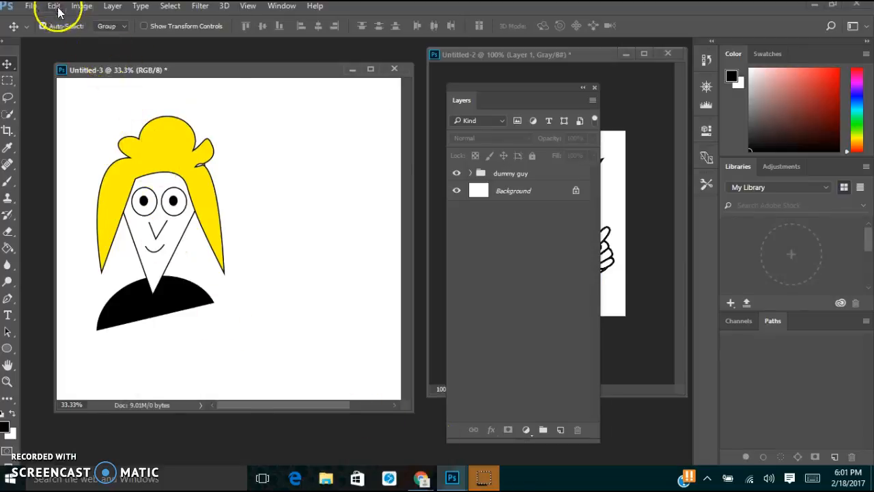
click(55, 6)
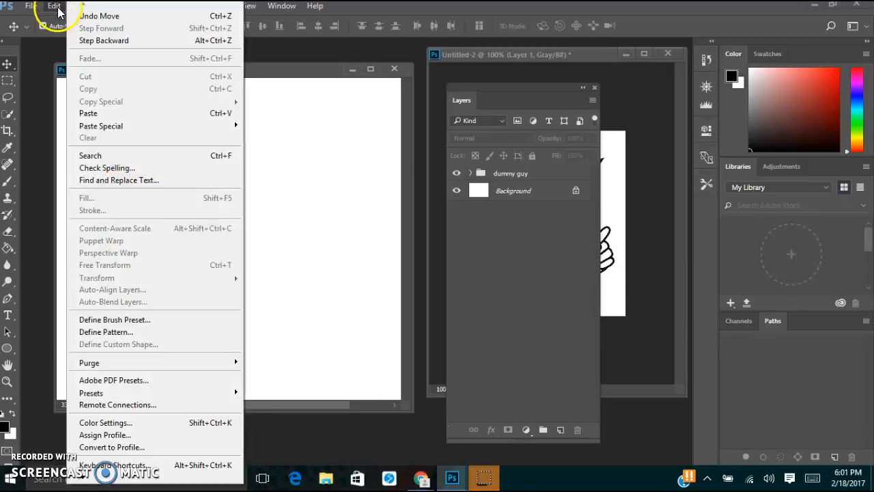
click(101, 113)
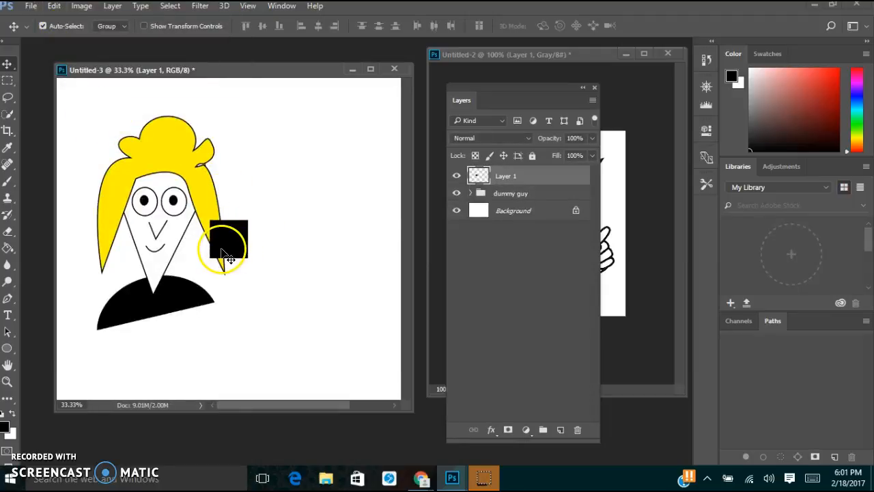
key(ctrl+z)
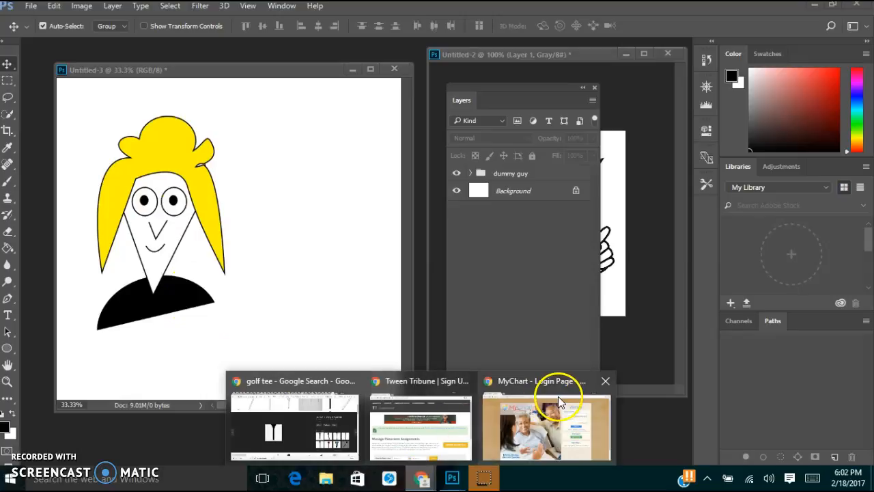
Return to Chrome, close the golf tee preview and search the images for "dummies guy".
click(293, 420)
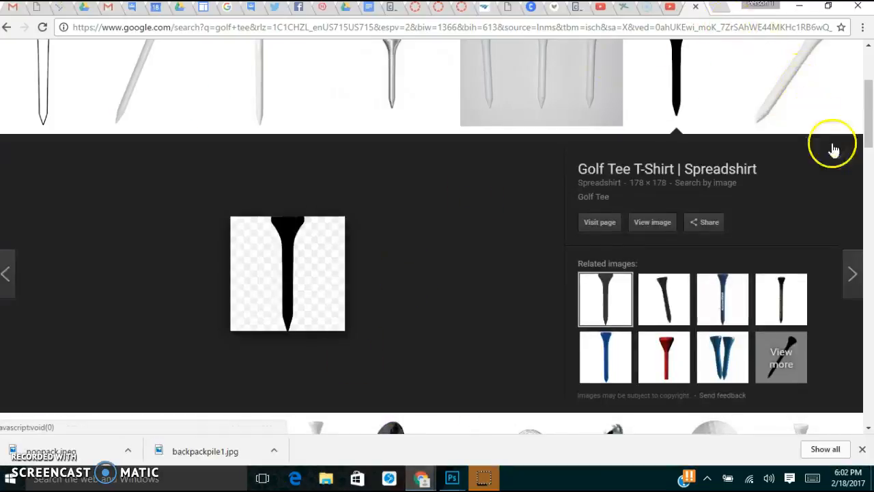
click(843, 155)
scroll(869, 113, up, 3)
triple_click(150, 66)
text(dummies guy)
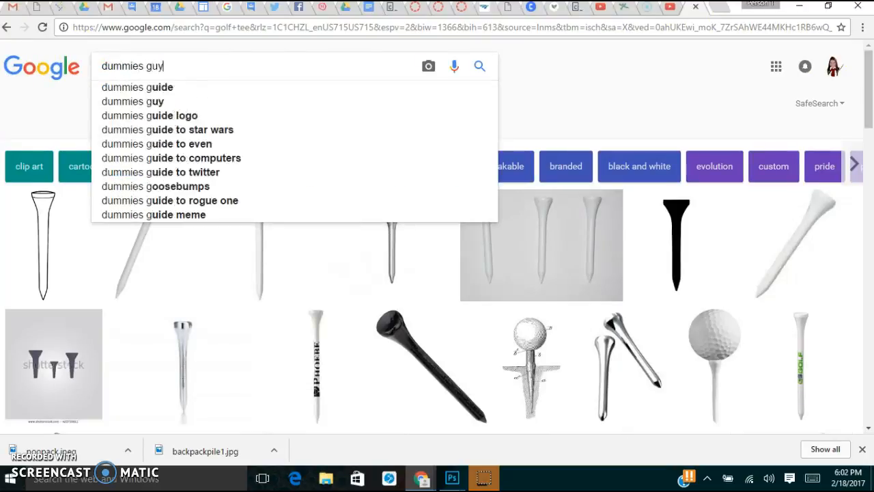
key(Return)
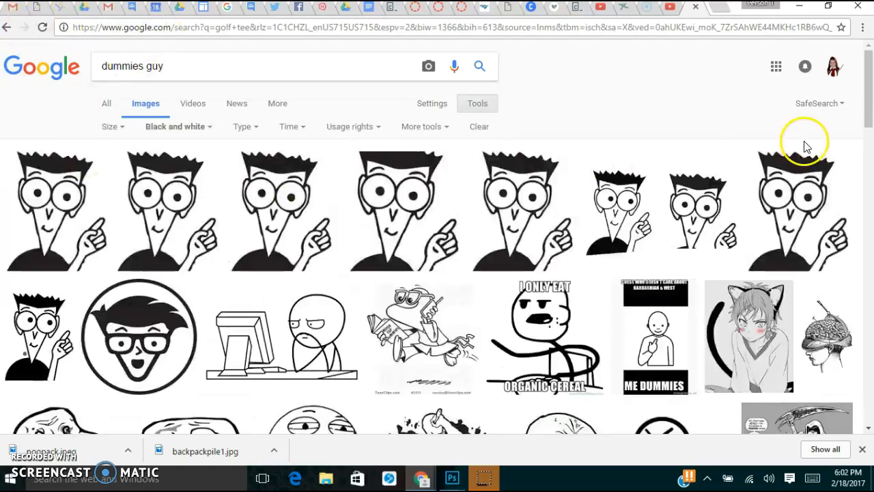
Browse the dummies guy images with the color filter reset to Any color, and switch back to the Untitled-3 drawing in Photoshop.
scroll(774, 160, down, 3)
scroll(759, 159, down, 2)
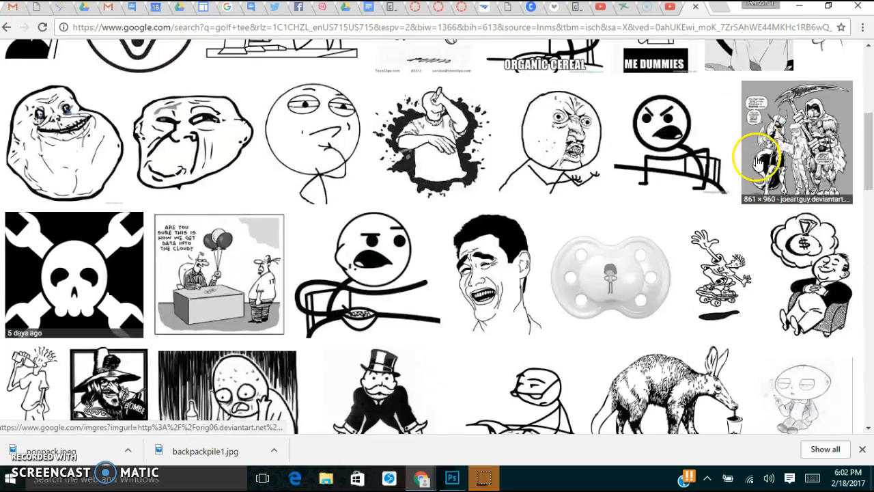
scroll(758, 163, down, 8)
scroll(758, 162, up, 12)
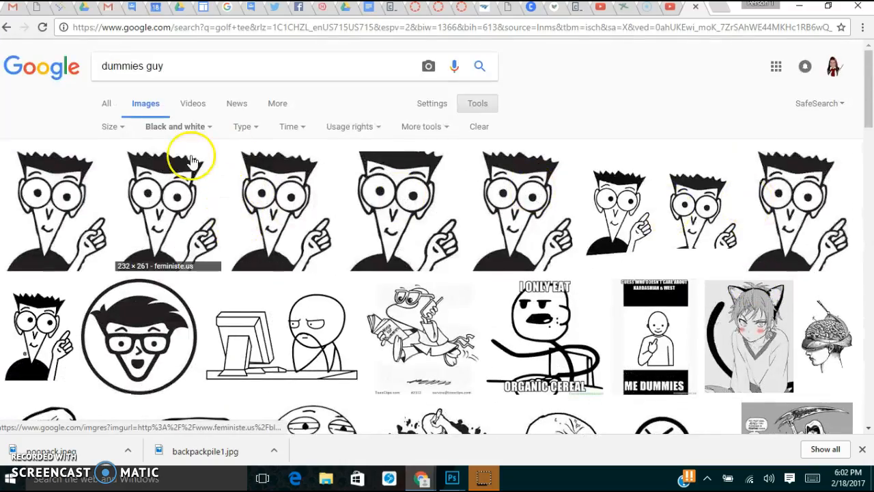
click(175, 126)
click(181, 145)
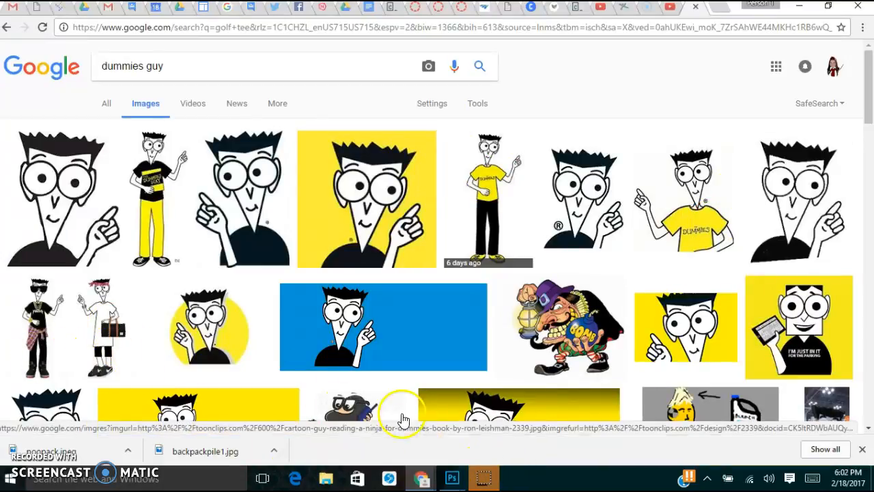
mouse_move(452, 478)
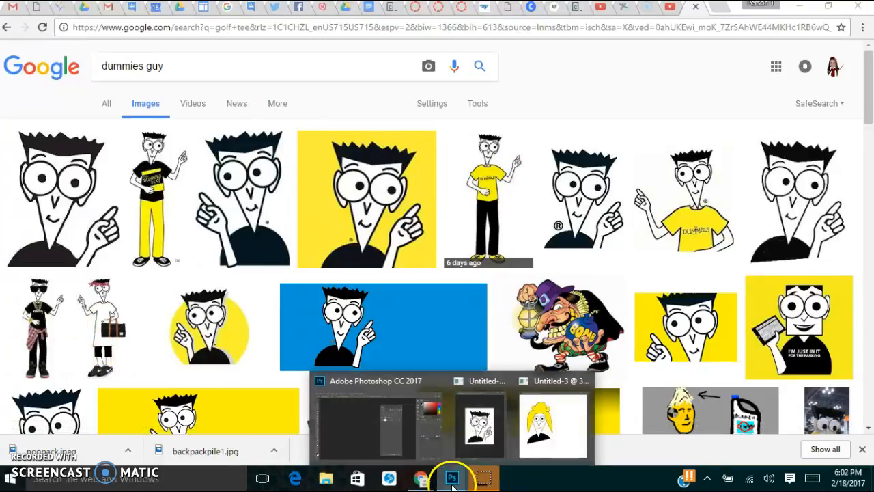
click(406, 452)
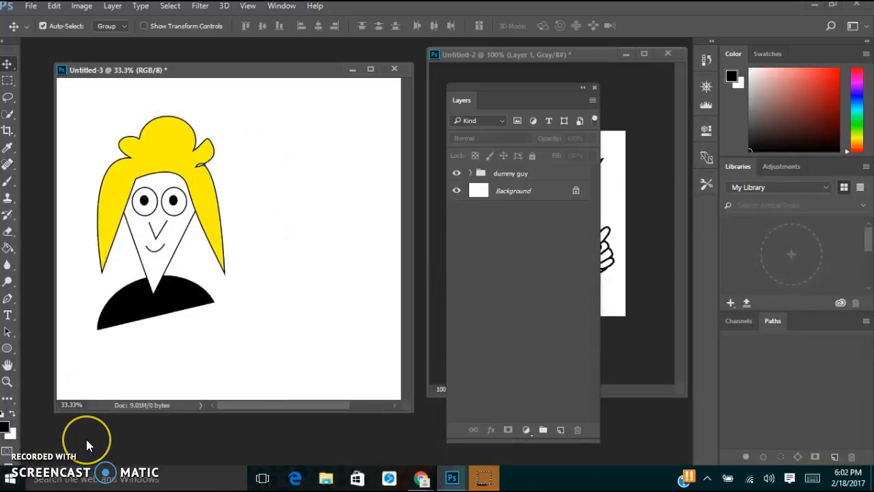